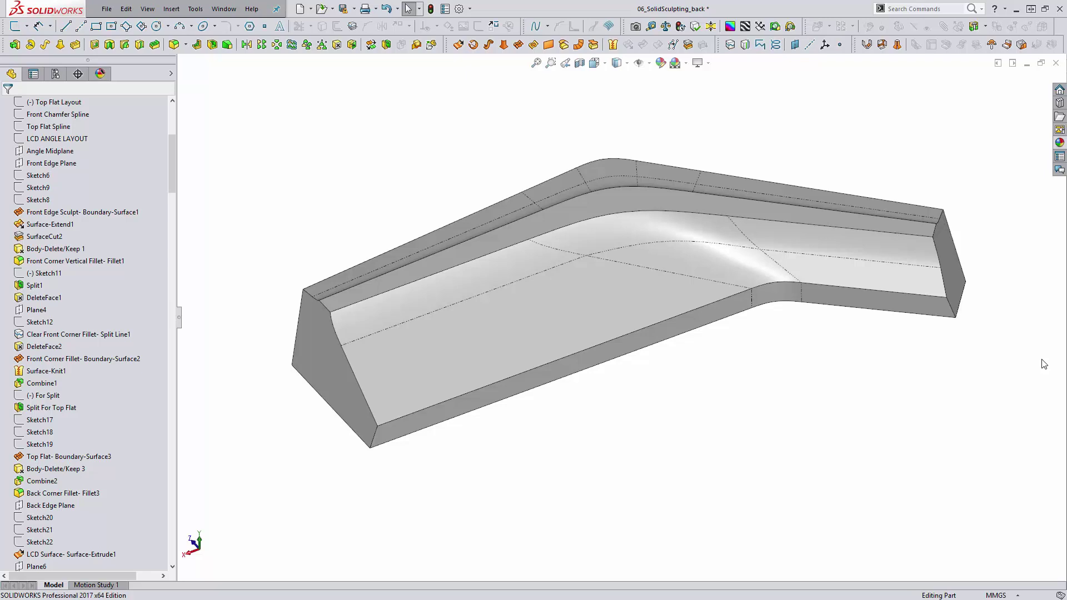
Roll the feature history back to directly after the Back Corner Fillet- Fillet3 feature
scroll(987, 435, down, 2)
scroll(587, 254, up, 1)
scroll(587, 257, up, 2)
scroll(465, 278, up, 2)
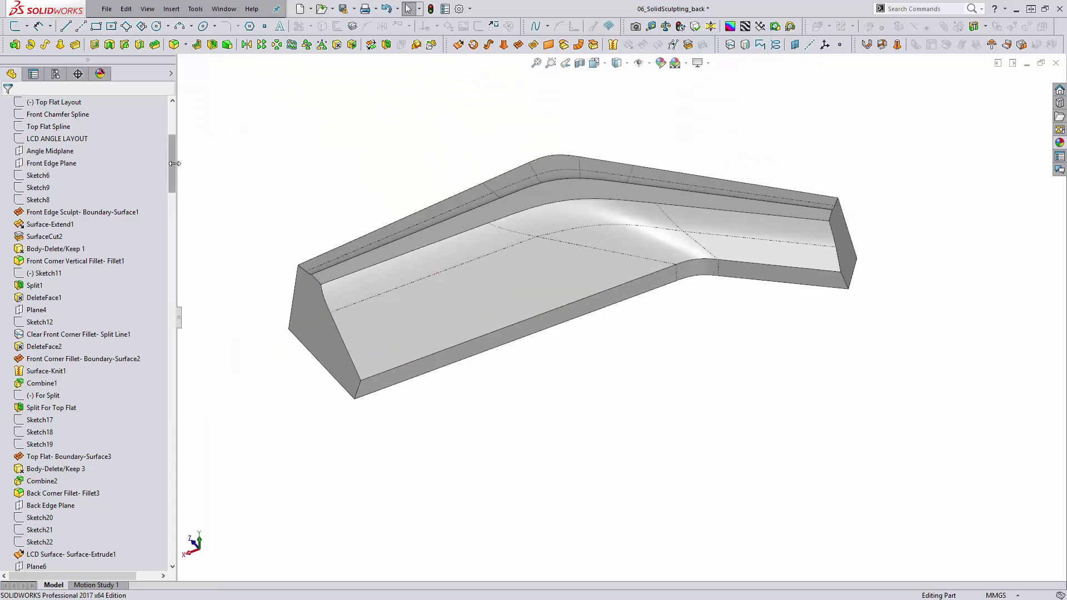
drag(173, 163, 174, 180)
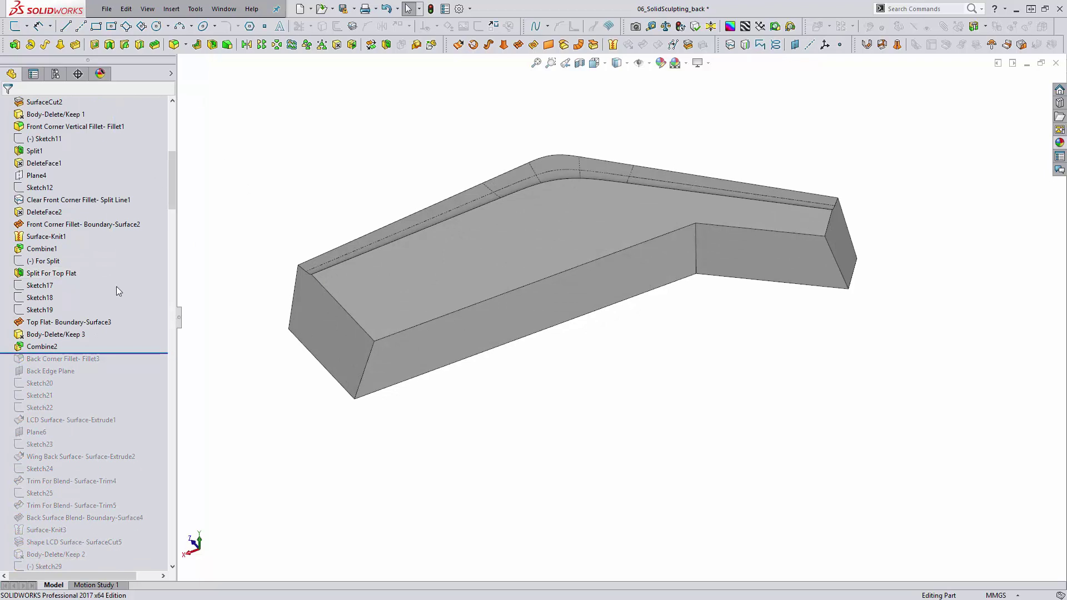
drag(127, 354, 74, 366)
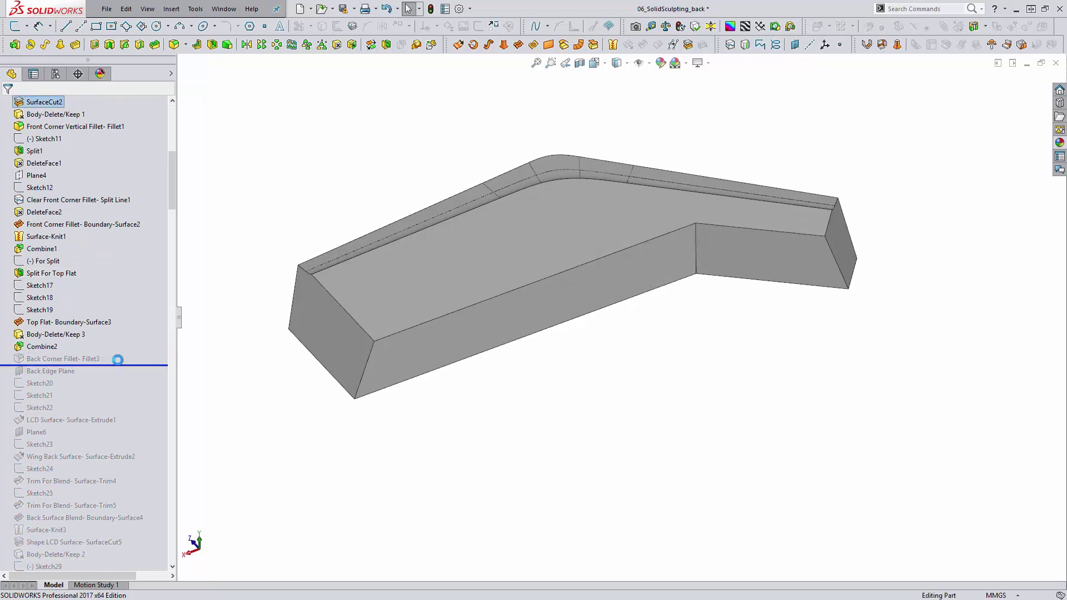
Open the Back Corner Fillet definition, review its profile options, and leave it without changes
click(74, 367)
click(78, 327)
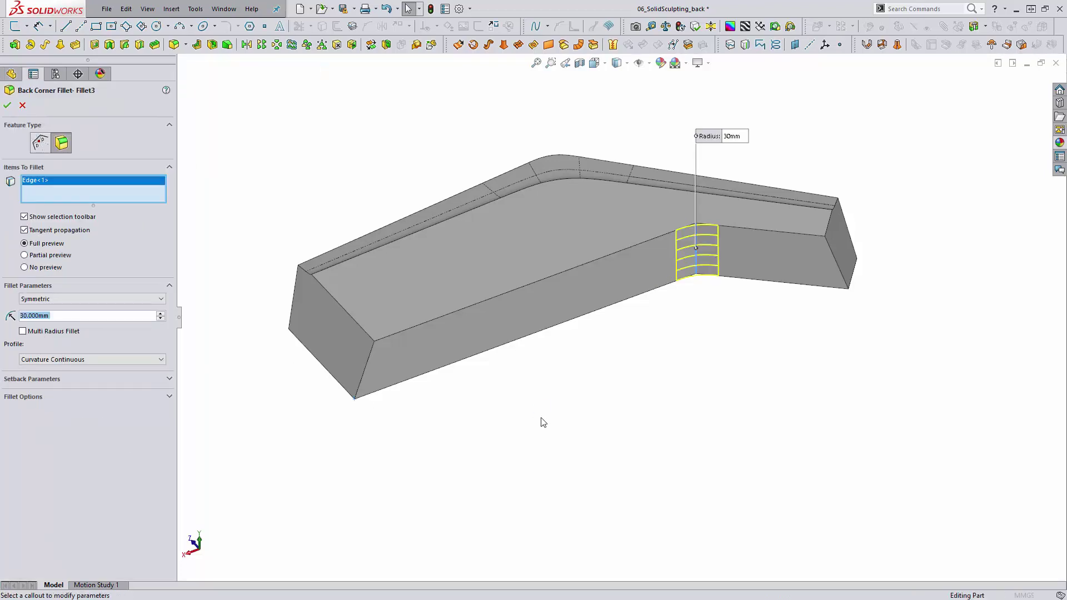
click(92, 359)
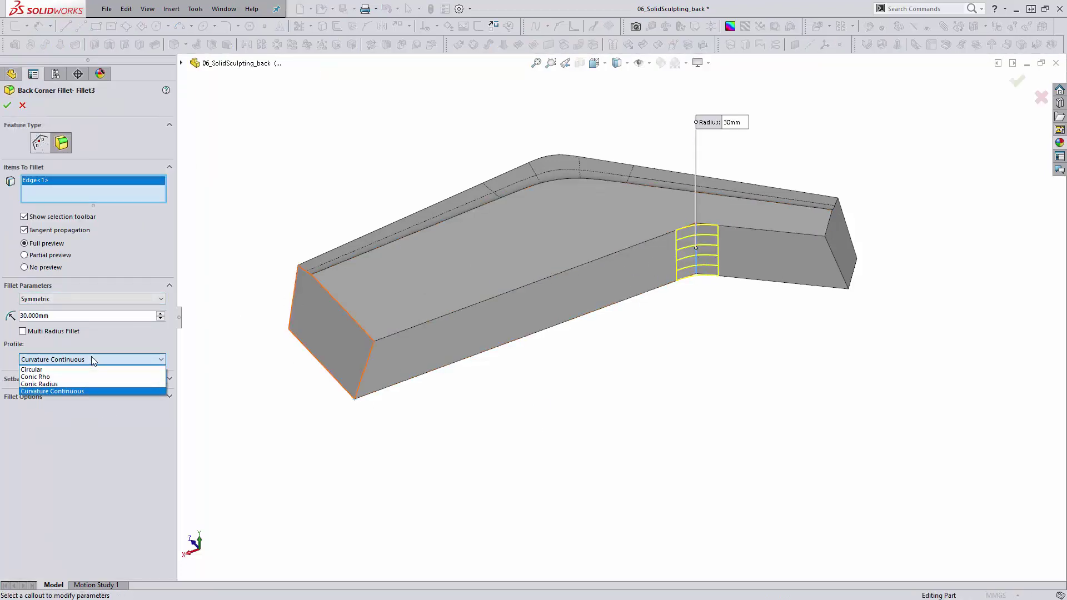
click(53, 391)
click(22, 105)
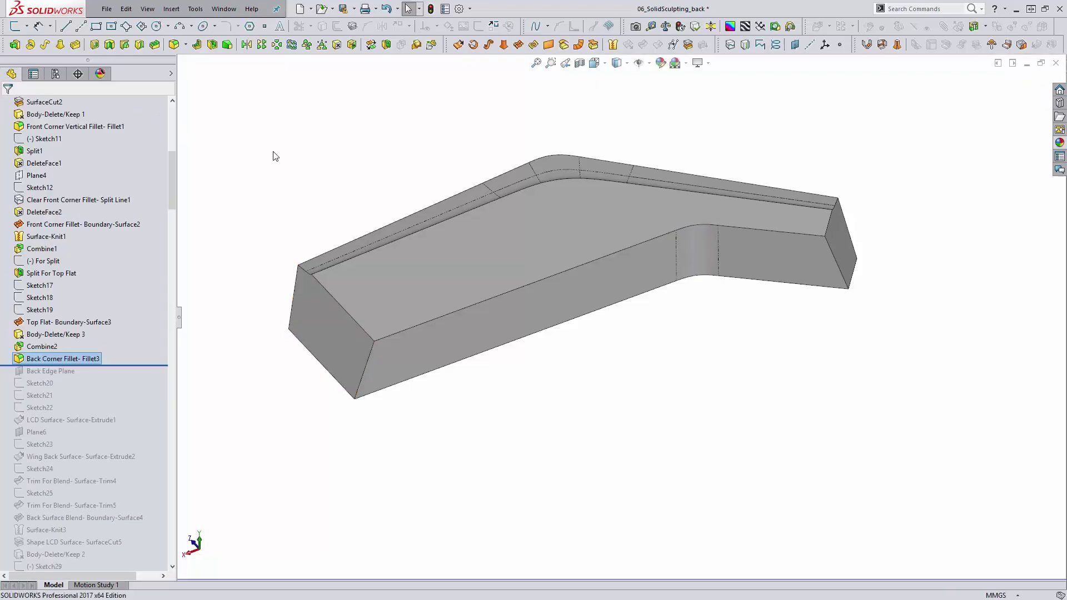
Roll the history forward past Back Edge Plane and examine where the plane cuts the body
drag(127, 364, 126, 377)
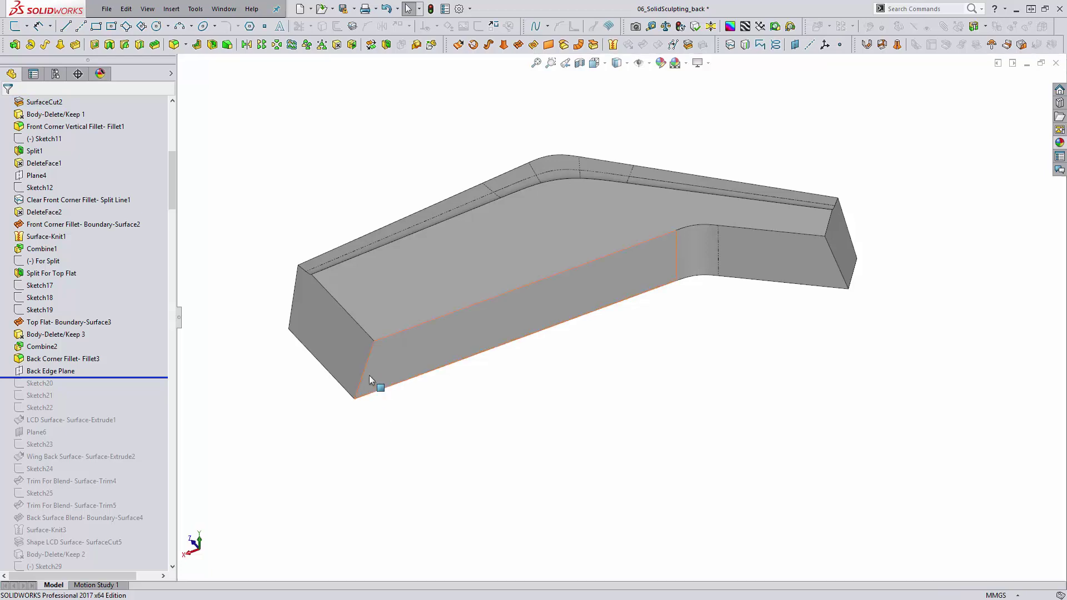
click(50, 371)
mouse_move(188, 395)
middle_down()
mouse_move(269, 353)
mouse_move(271, 299)
mouse_move(279, 395)
middle_up()
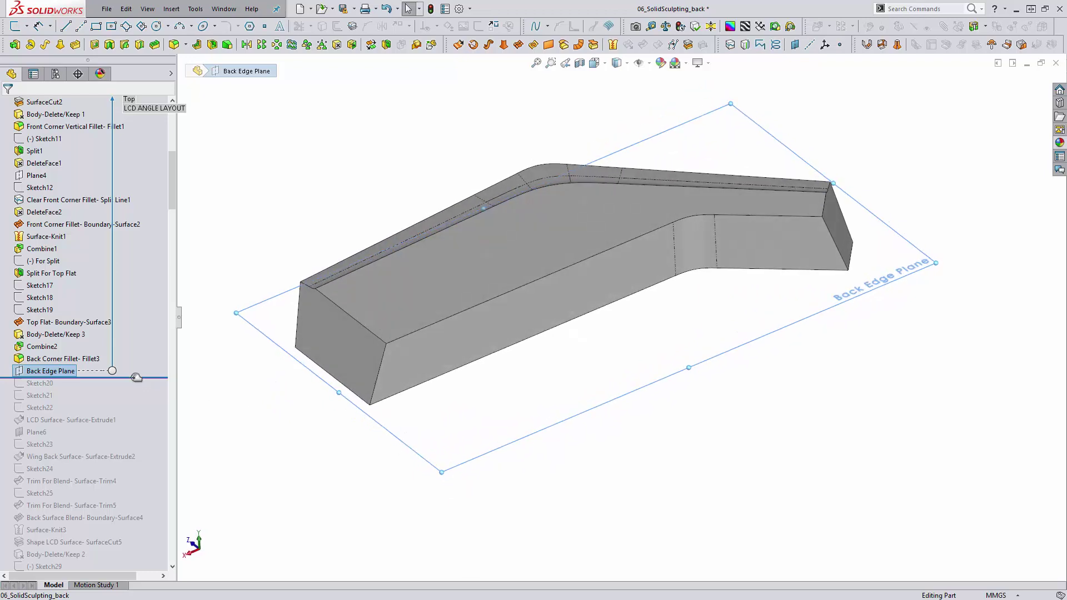
Roll the history forward past Sketch20 and inspect the relation on its long straight line along the back face
drag(138, 374, 138, 388)
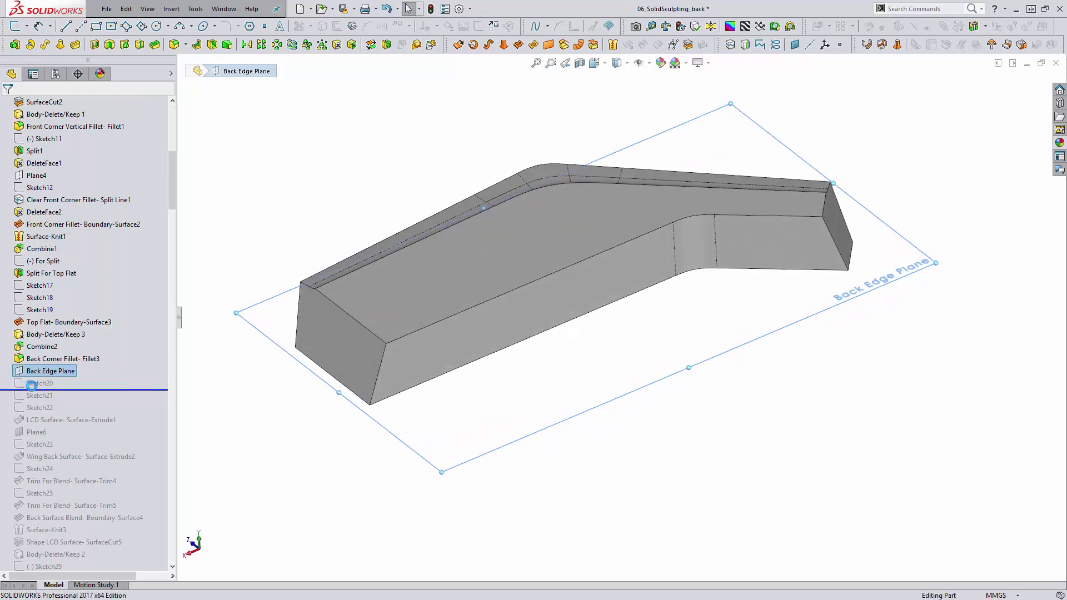
click(40, 383)
click(43, 354)
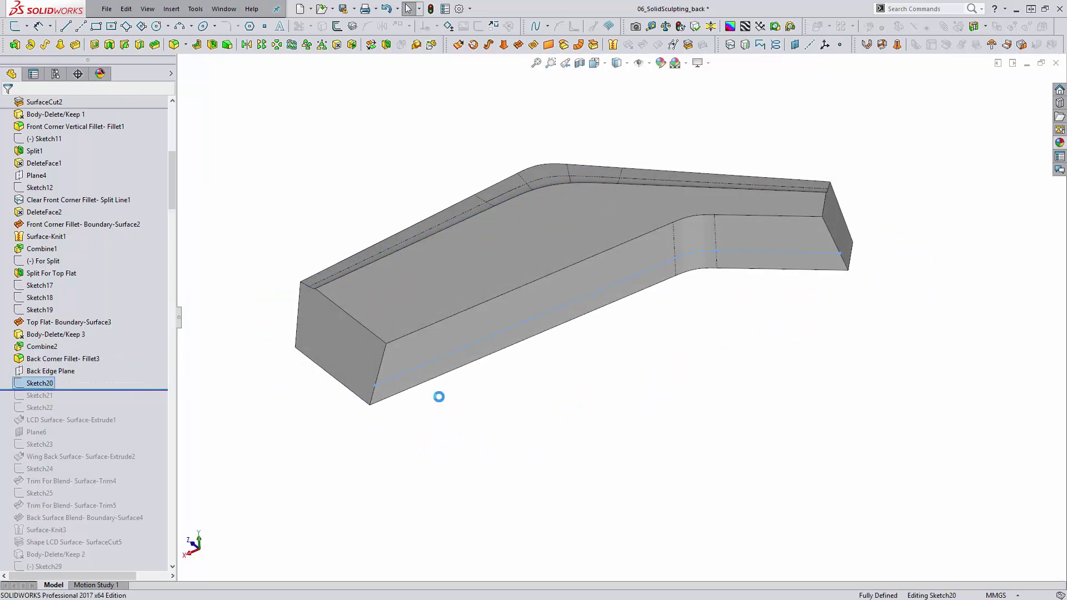
click(505, 336)
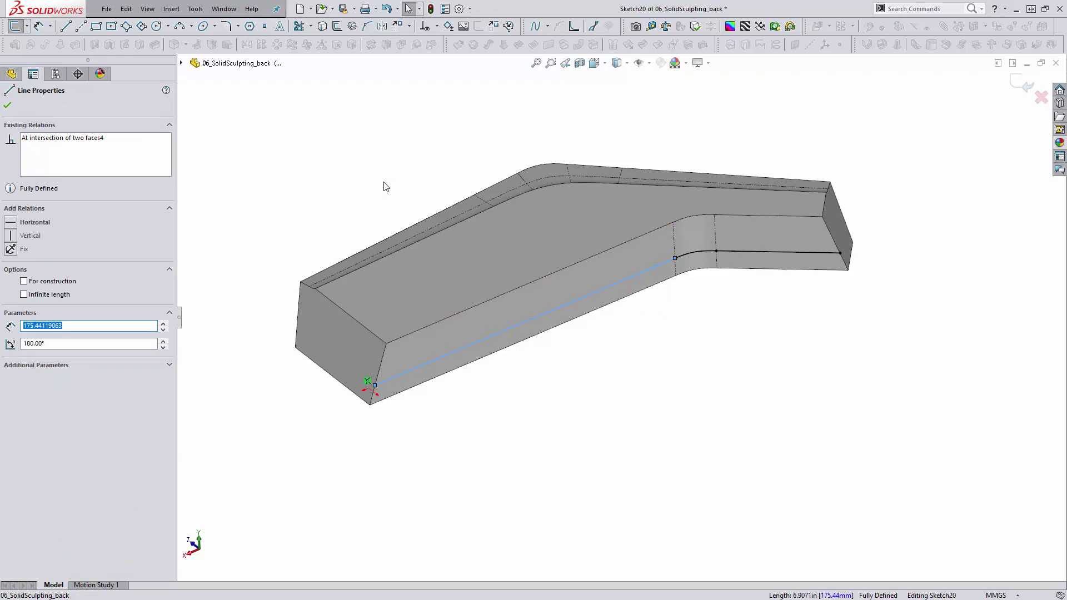
click(411, 166)
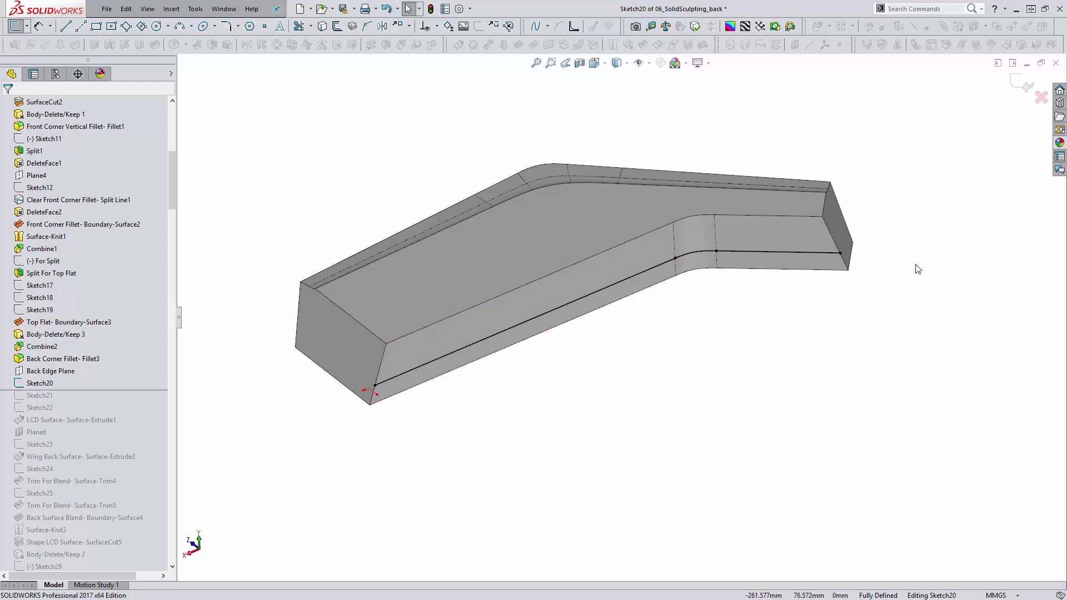
click(1016, 86)
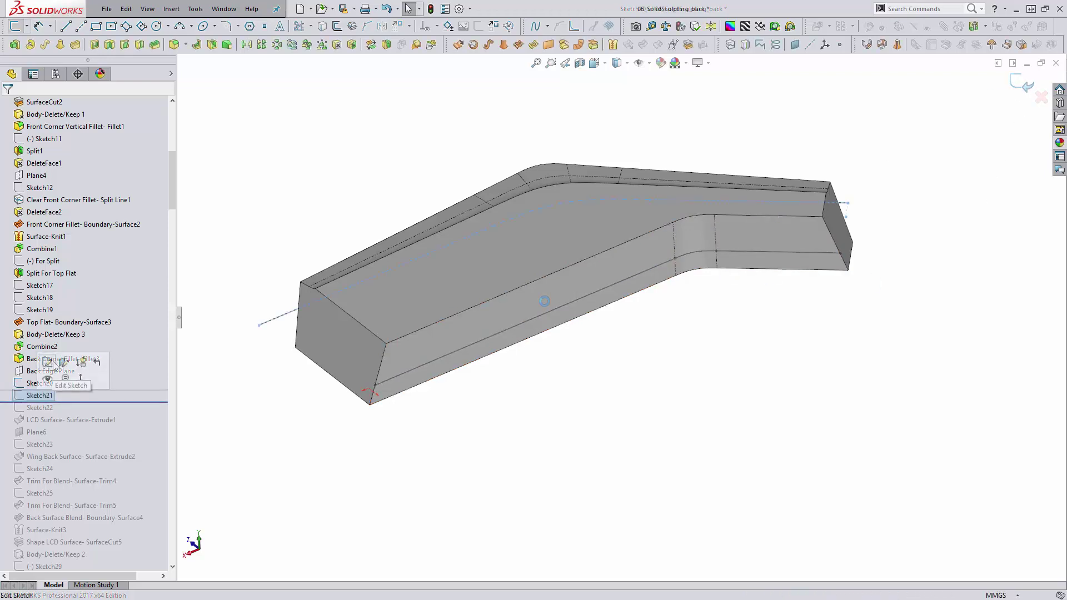
Open Sketch21, try shortening the curve by moving its free end closer to the body, and discard the sketch changes
click(54, 361)
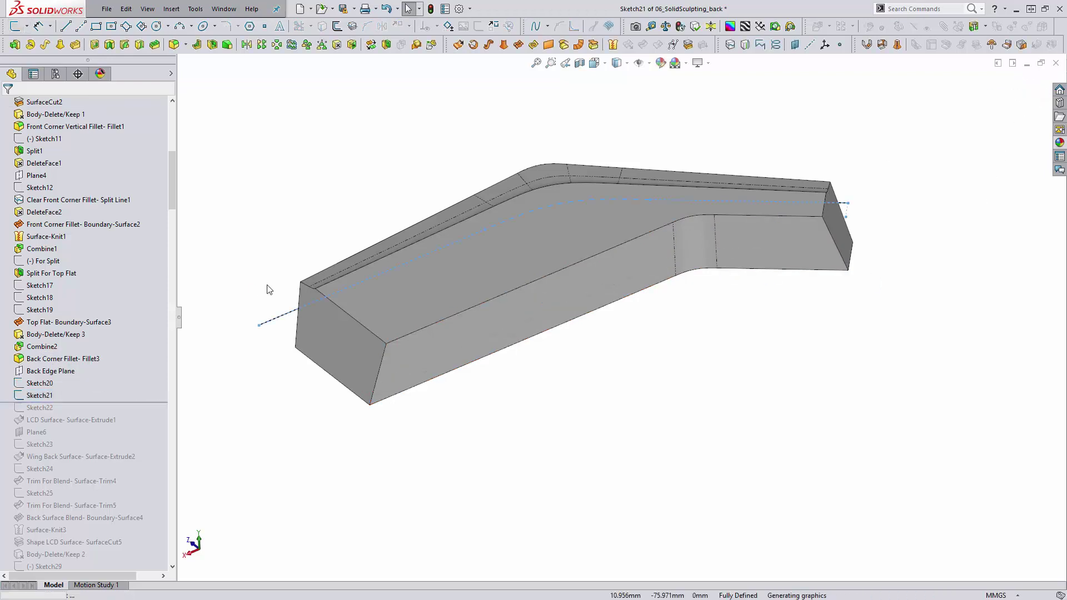
mouse_move(268, 286)
middle_down()
mouse_move(274, 236)
mouse_move(416, 227)
middle_up()
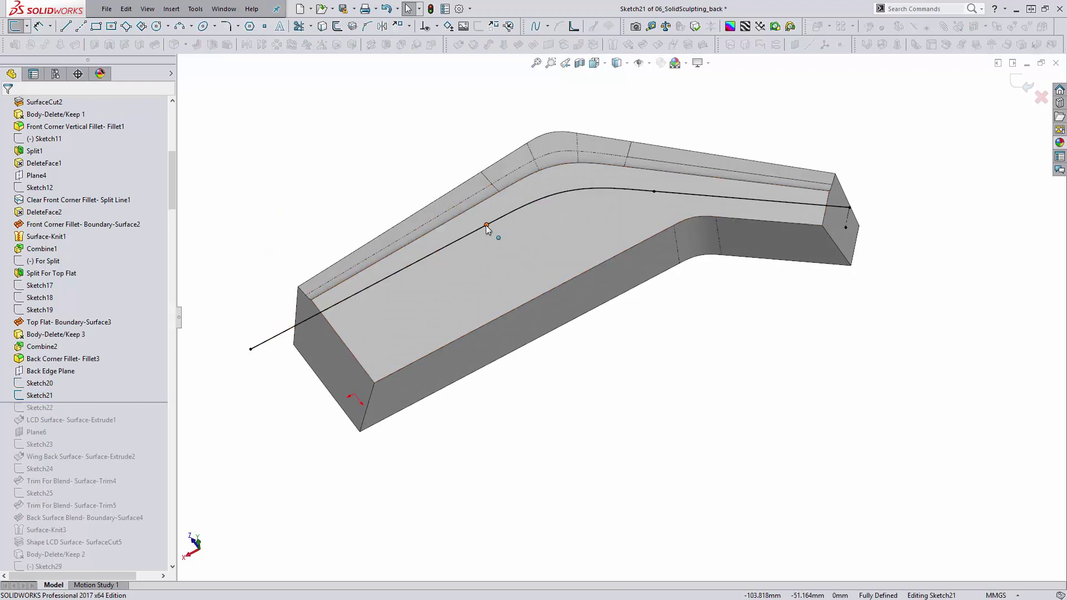
mouse_move(443, 352)
middle_down()
mouse_move(443, 285)
mouse_move(417, 341)
mouse_move(424, 350)
middle_up()
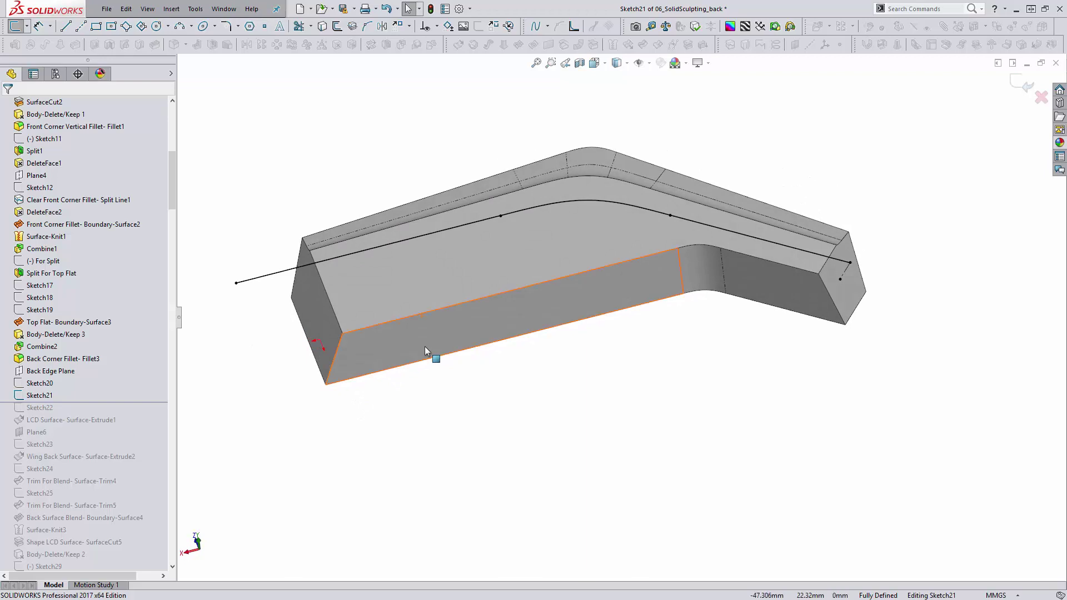
click(236, 283)
drag(279, 275, 287, 271)
click(272, 304)
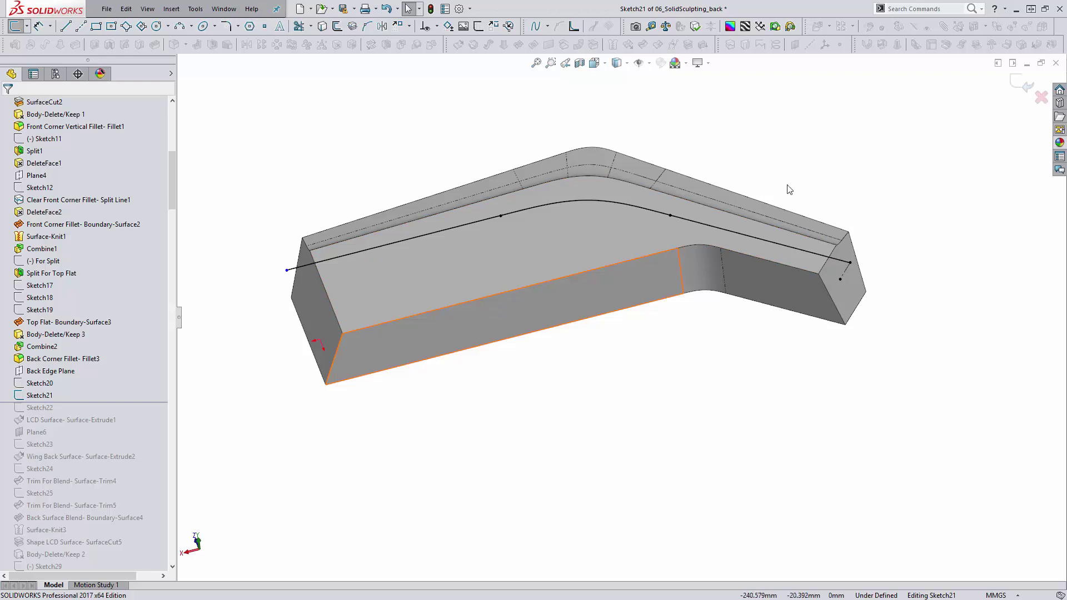
click(1041, 101)
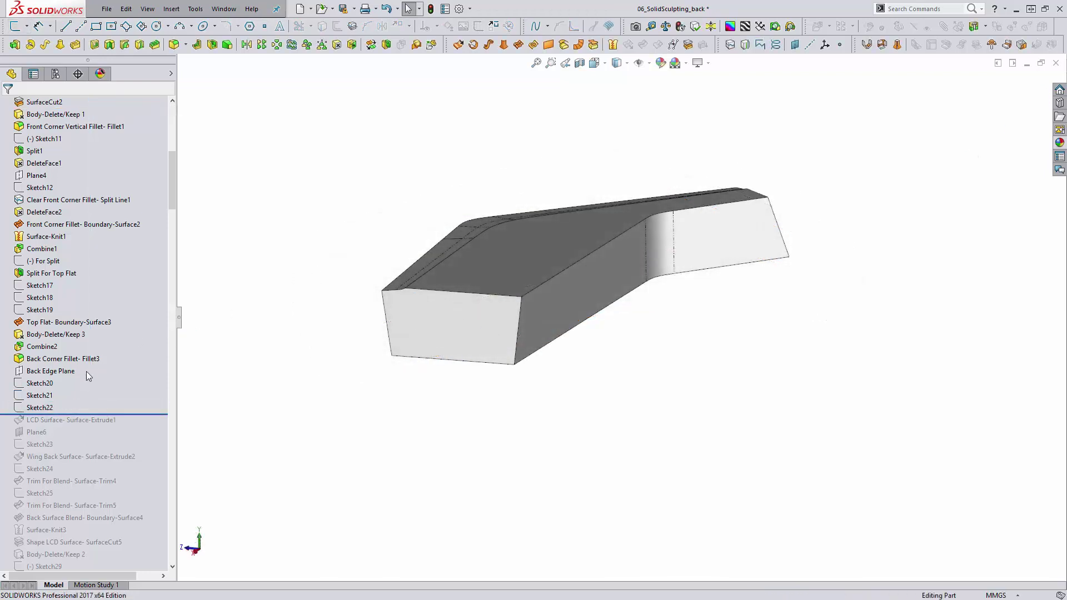
Open Sketch22 in the Right view and examine the LCD profile and the relations on the spline's upper endpoint, then exit the sketch
click(59, 408)
click(53, 376)
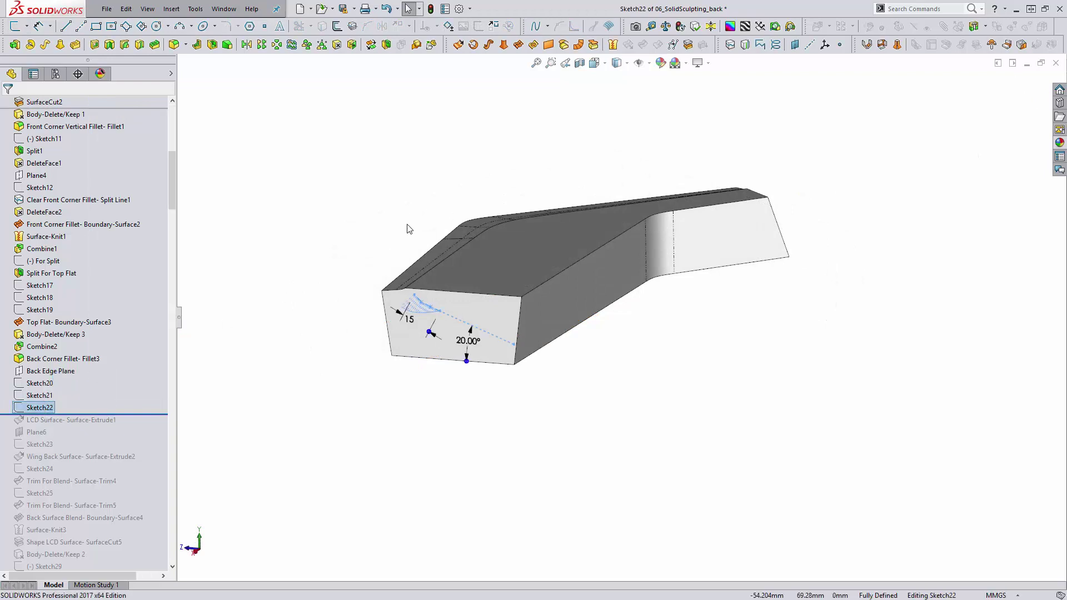
key(space)
click(539, 278)
scroll(573, 314, down, 3)
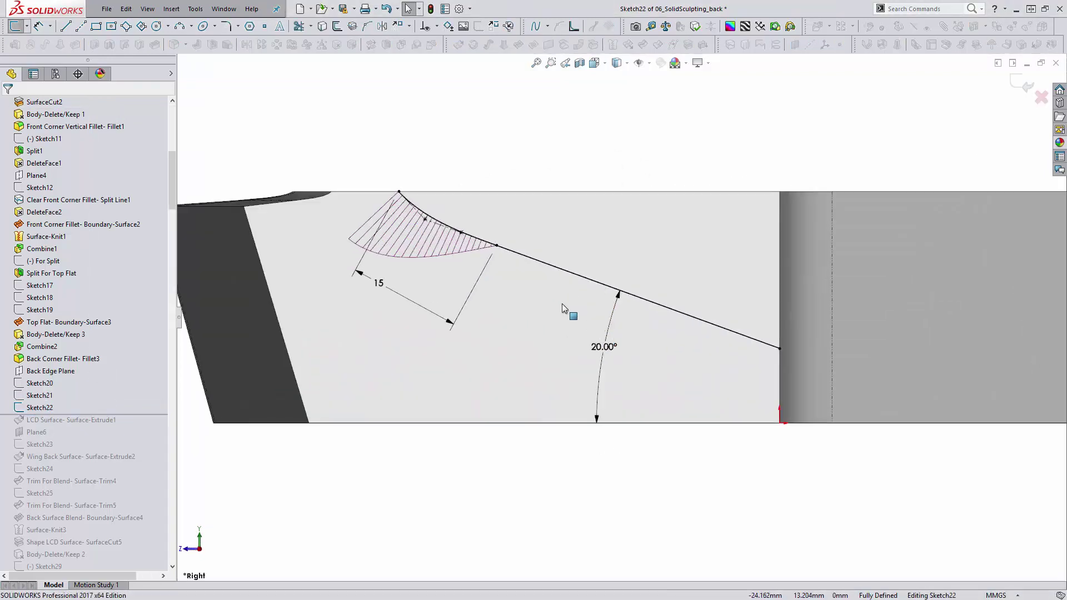
click(399, 192)
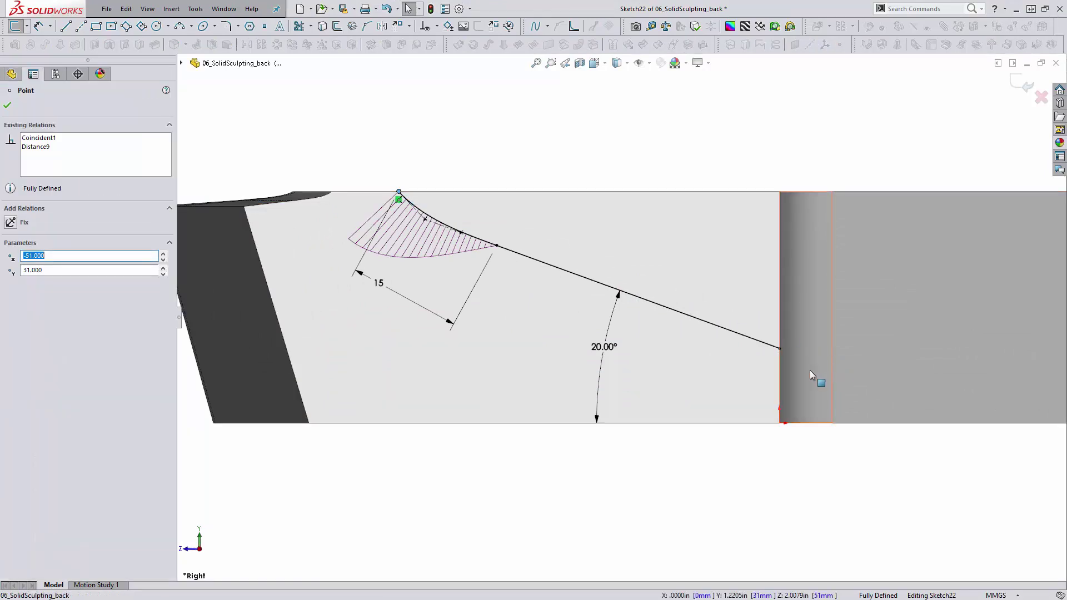
click(483, 133)
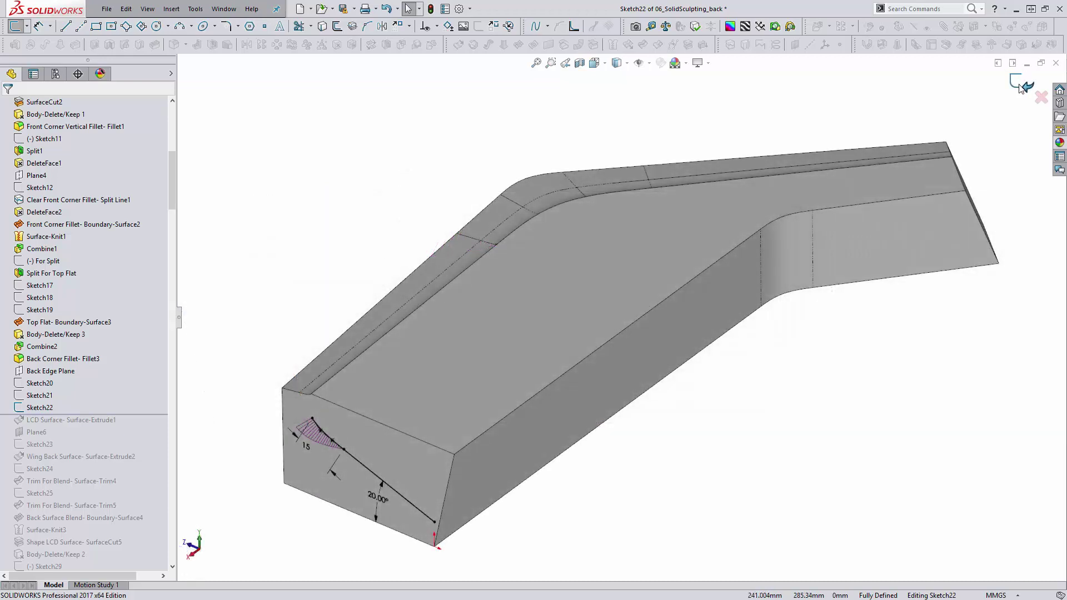
click(1021, 84)
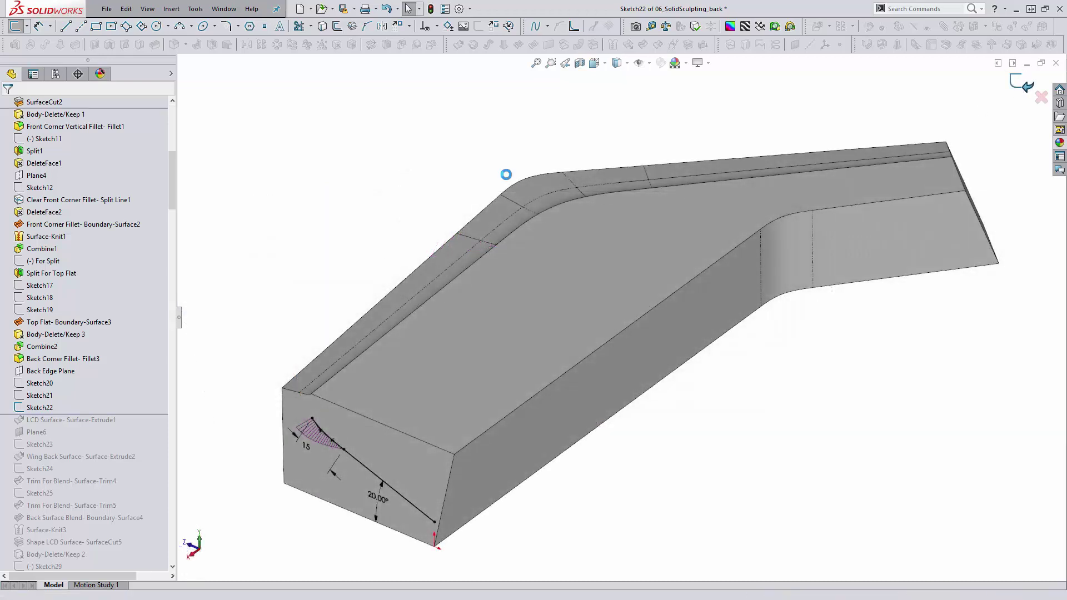
key(ctrl+b)
Roll the history forward past LCD Surface- Surface-Extrude1 and review the surface's end condition and target vertex without changing them
scroll(111, 305, down, 3)
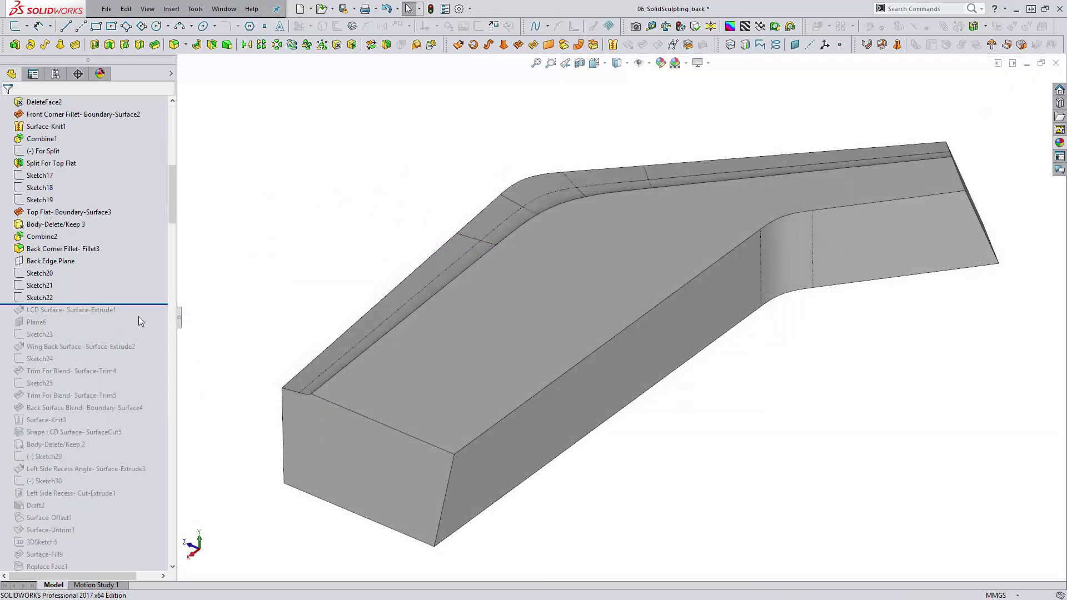
drag(143, 304, 87, 316)
click(88, 316)
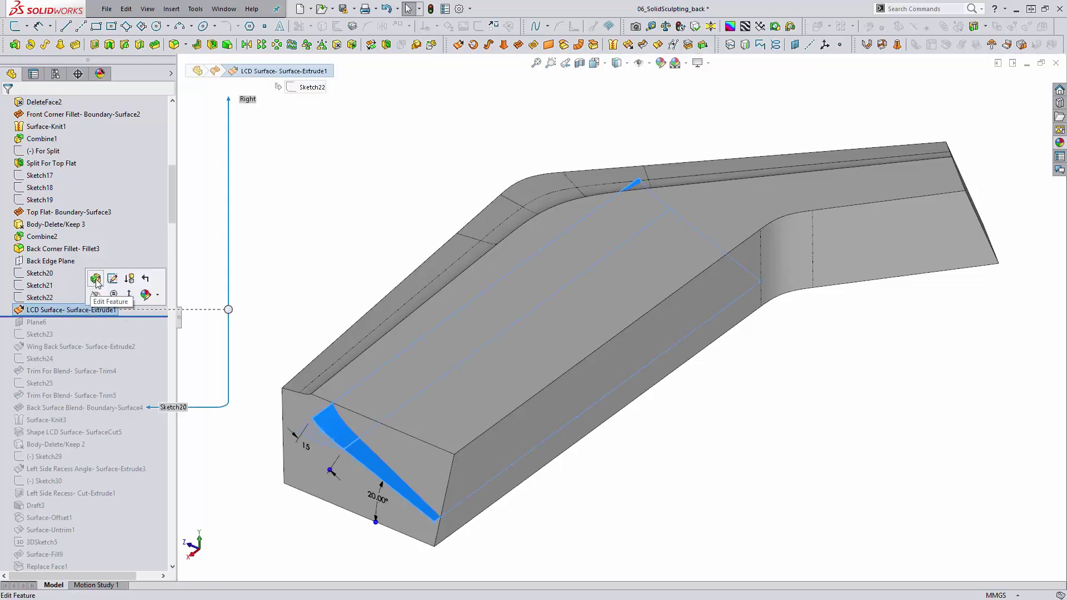
click(90, 282)
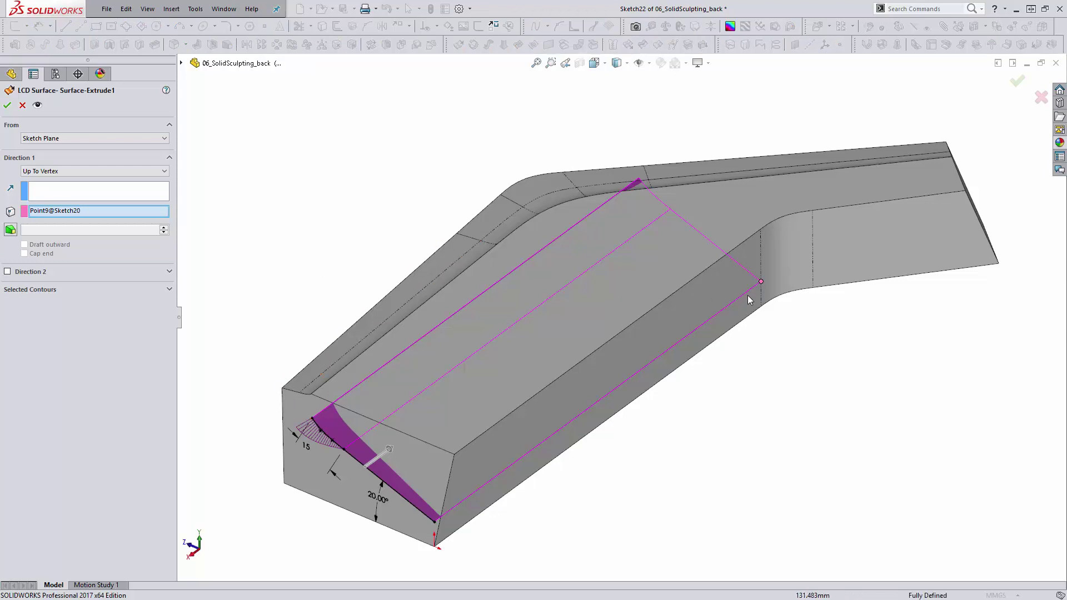
middle_drag(767, 353, 739, 386)
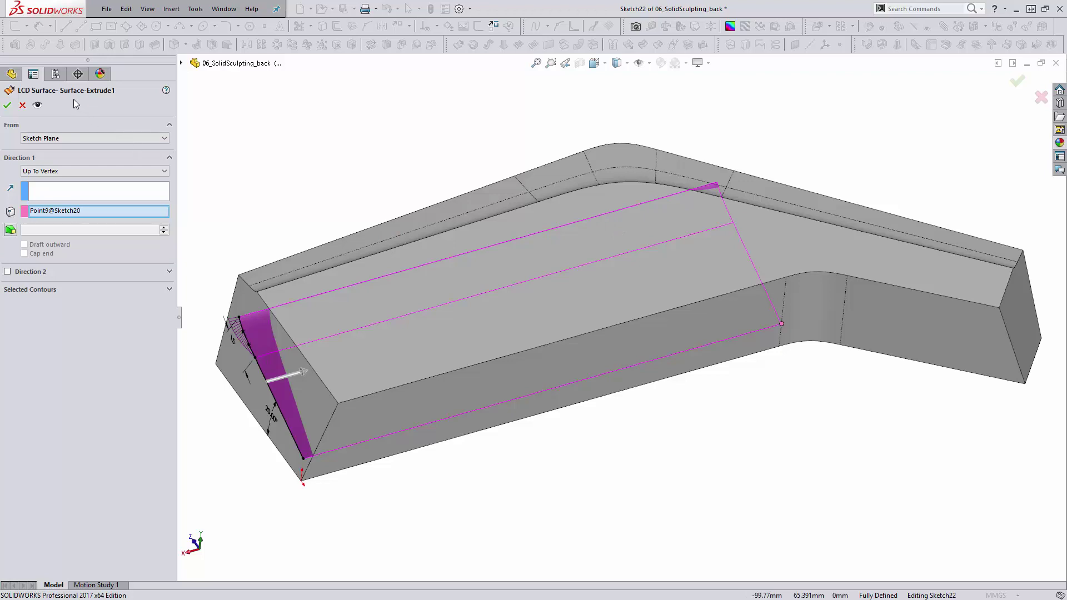
click(22, 105)
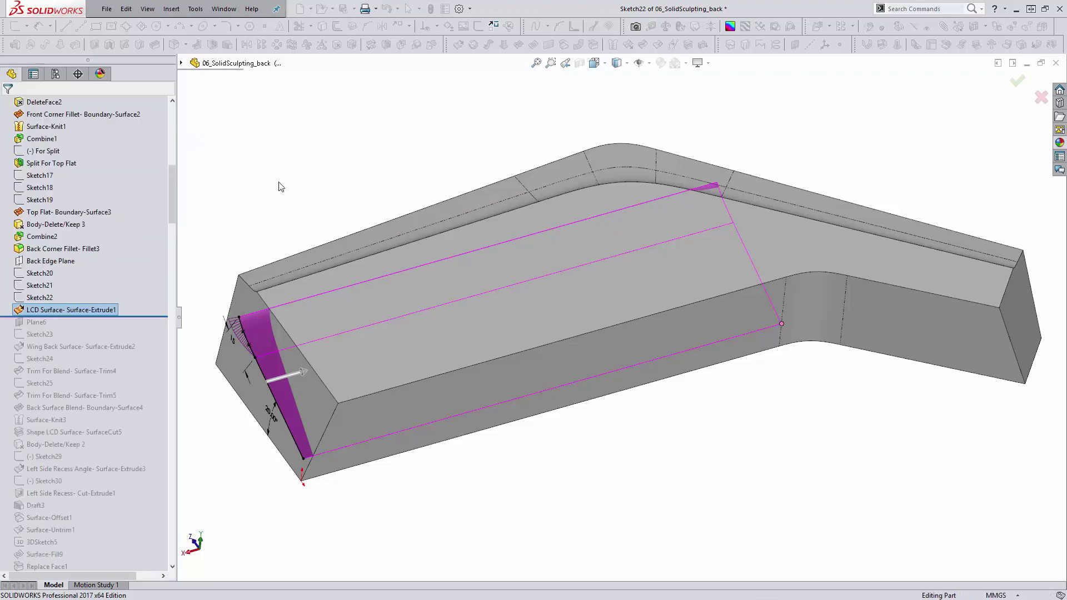
Make the Back Corner Fillet- Fillet3 solid body transparent to expose the LCD surface inside
scroll(493, 351, up, 2)
middle_drag(494, 350, 468, 343)
click(485, 456)
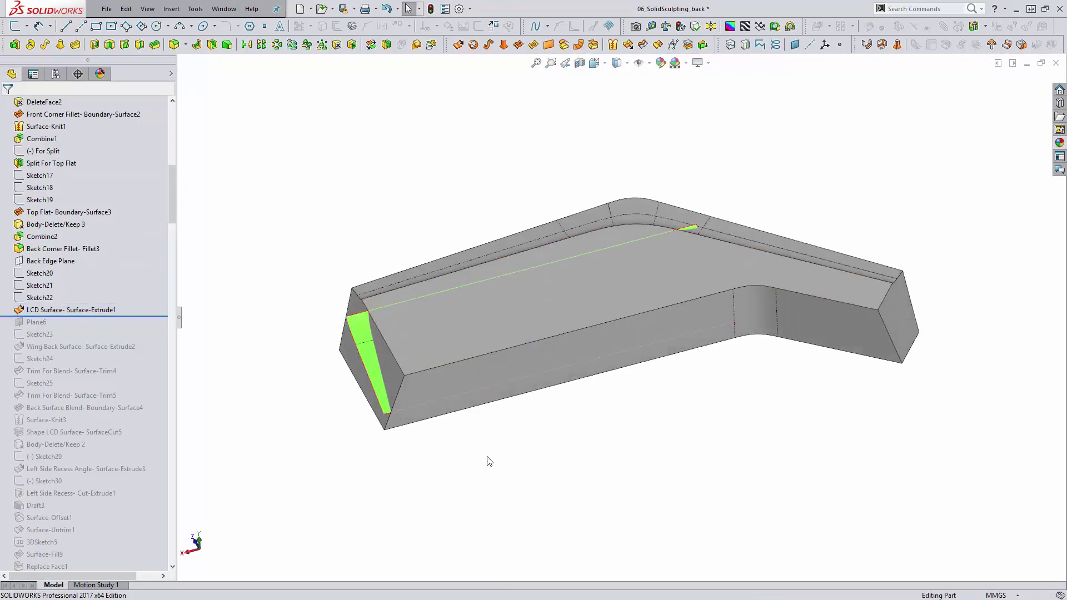
click(454, 337)
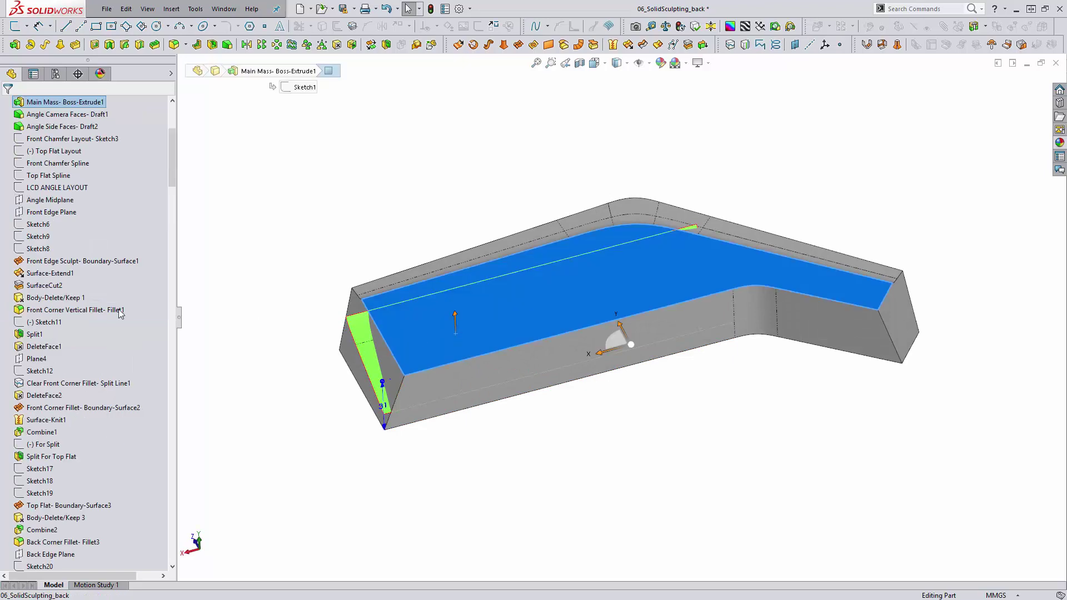
scroll(166, 150, up, 5)
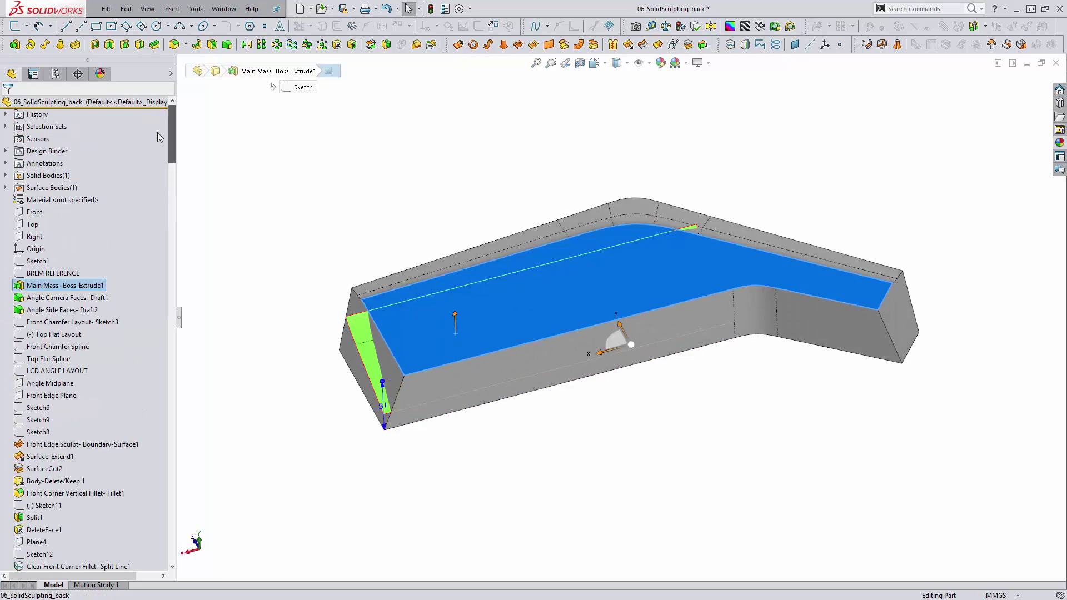
click(6, 175)
right_click(74, 188)
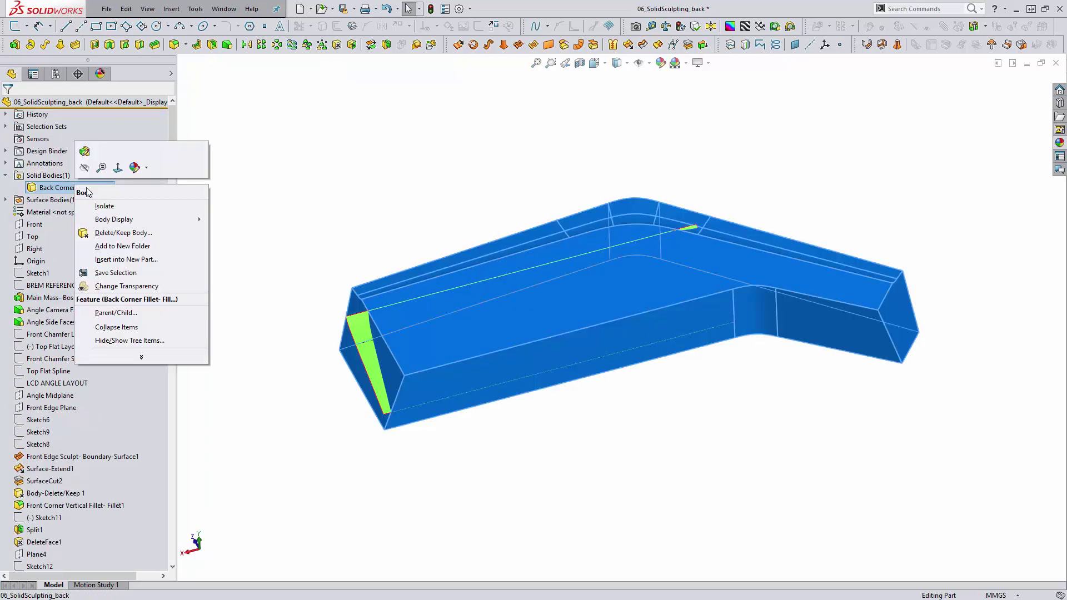
click(167, 286)
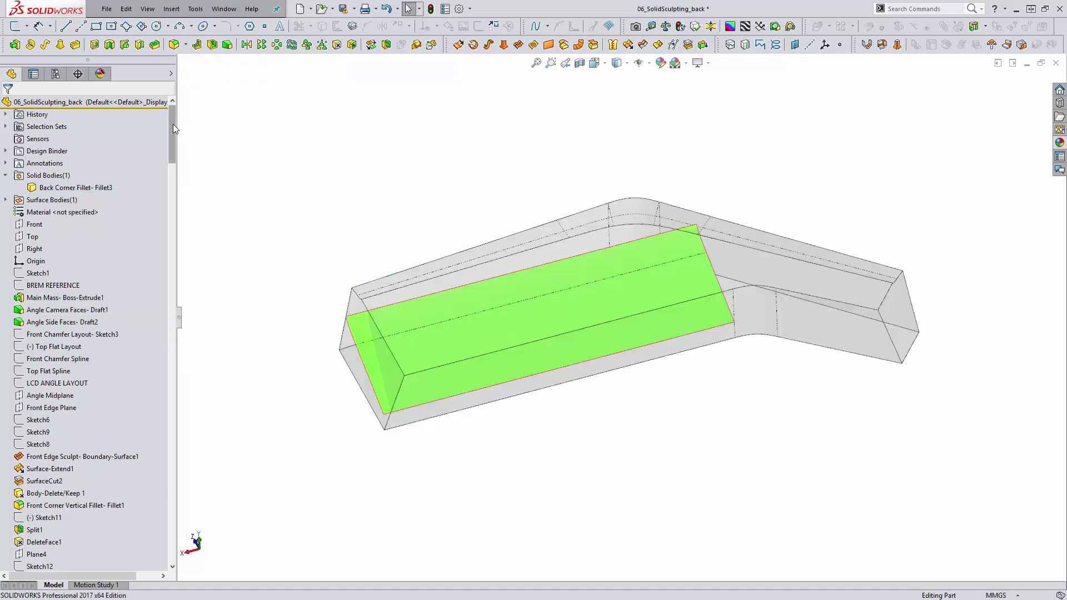
Roll the history forward past Wing Back Surface- Surface-Extrude2 and examine how the wing and LCD surfaces meet
drag(171, 131, 160, 242)
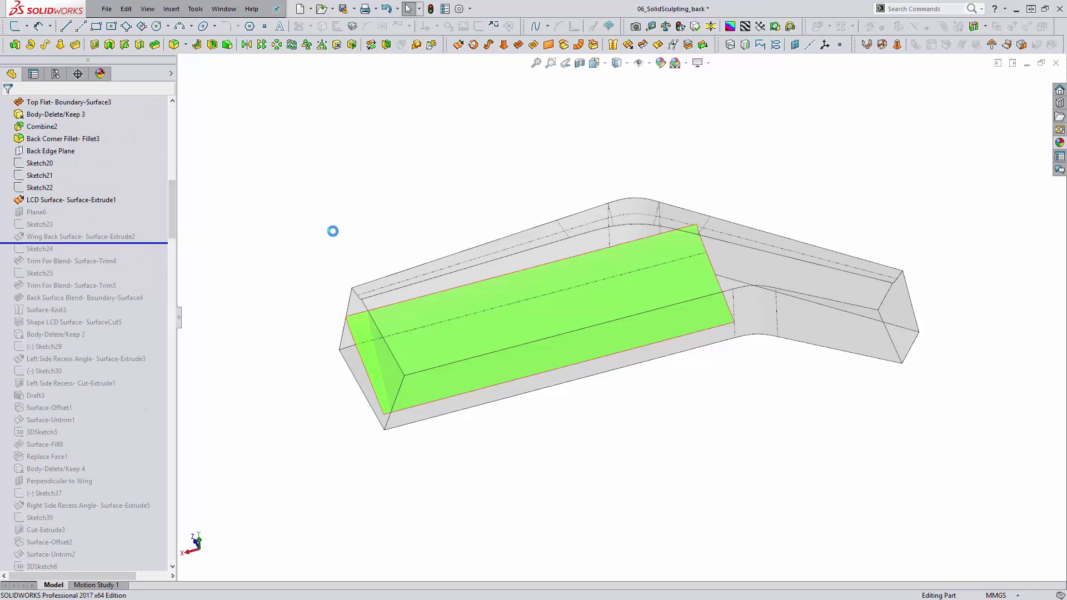
ctrl+middle_drag(709, 437, 673, 435)
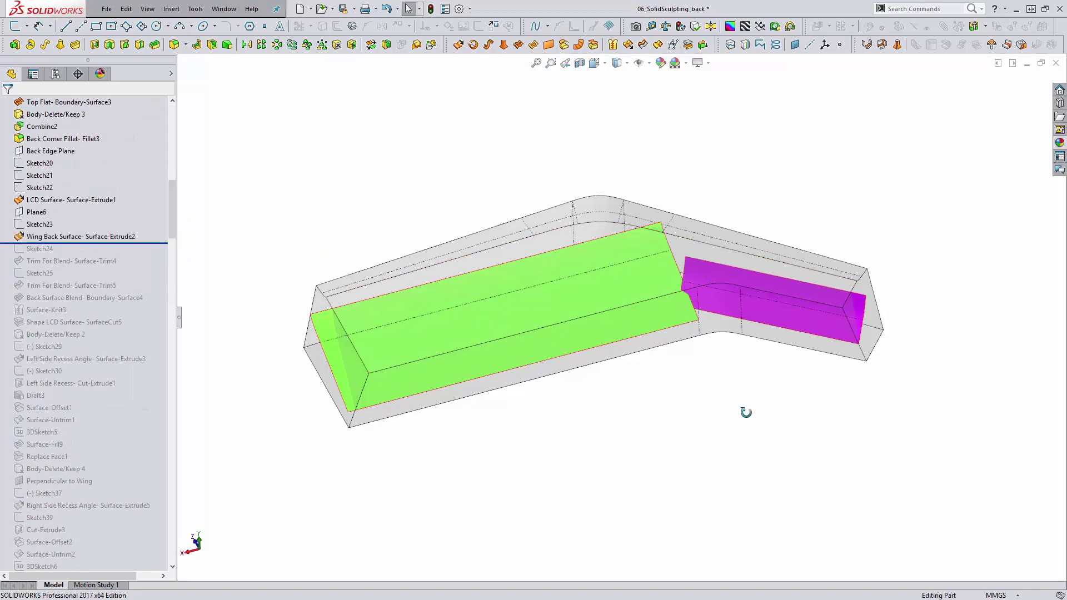
middle_drag(749, 403, 703, 305)
scroll(794, 373, down, 2)
scroll(673, 300, up, 2)
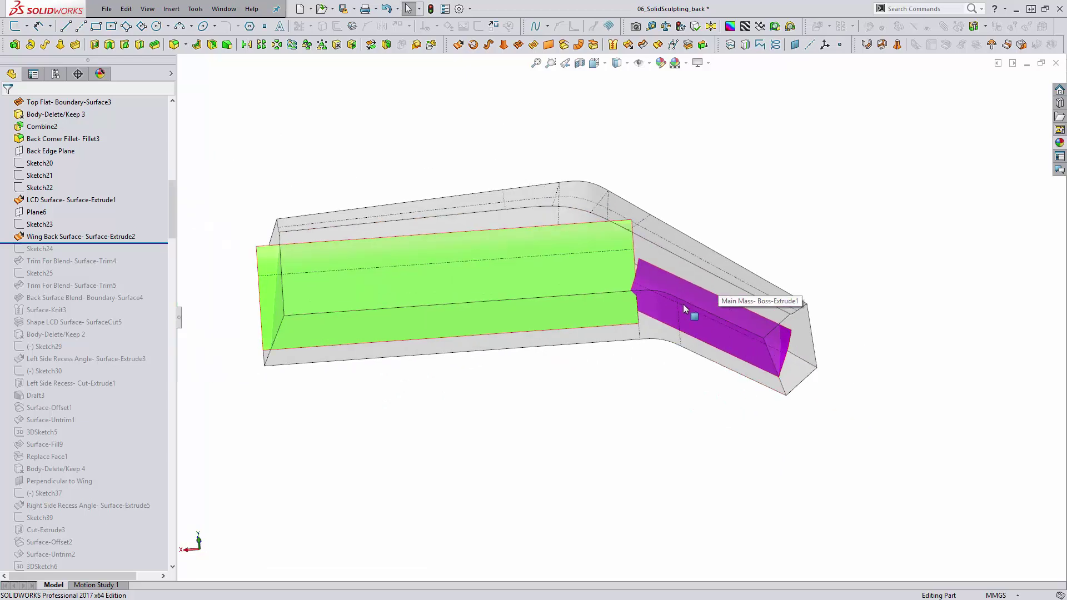
middle_drag(633, 428, 639, 422)
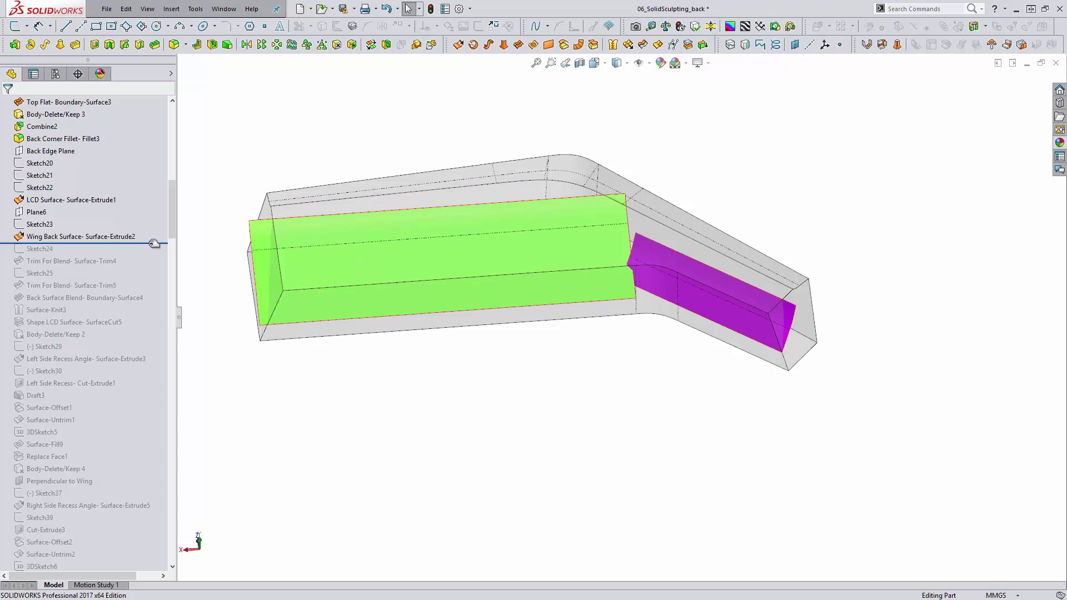
Roll the history forward past Trim For Blend- Surface-Trim4 and open Sketch24 for editing, viewed normal to its plane
drag(154, 244, 111, 268)
click(34, 250)
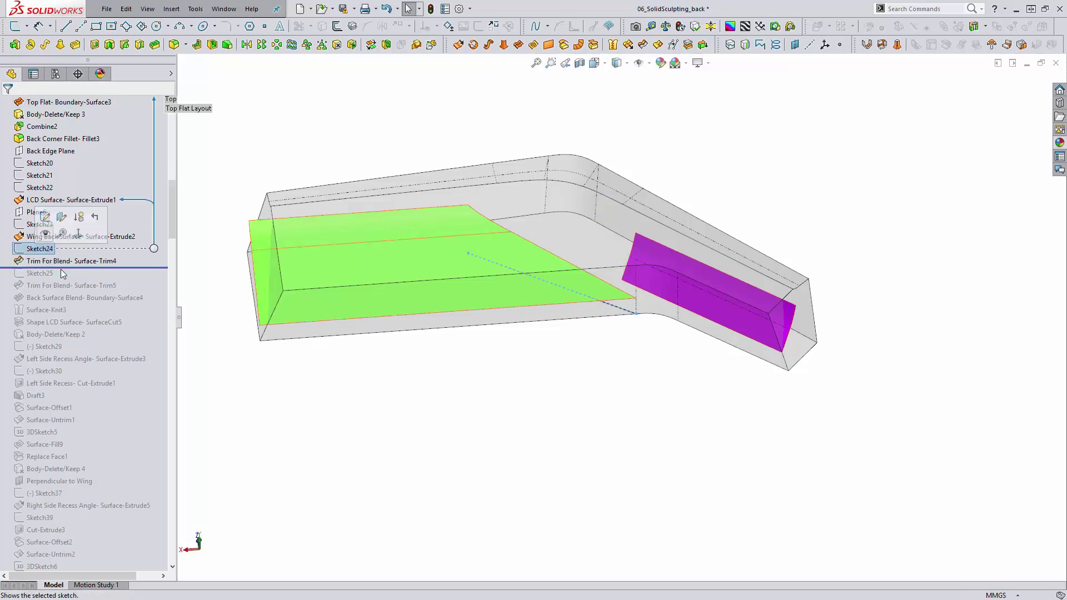
click(45, 217)
key(space)
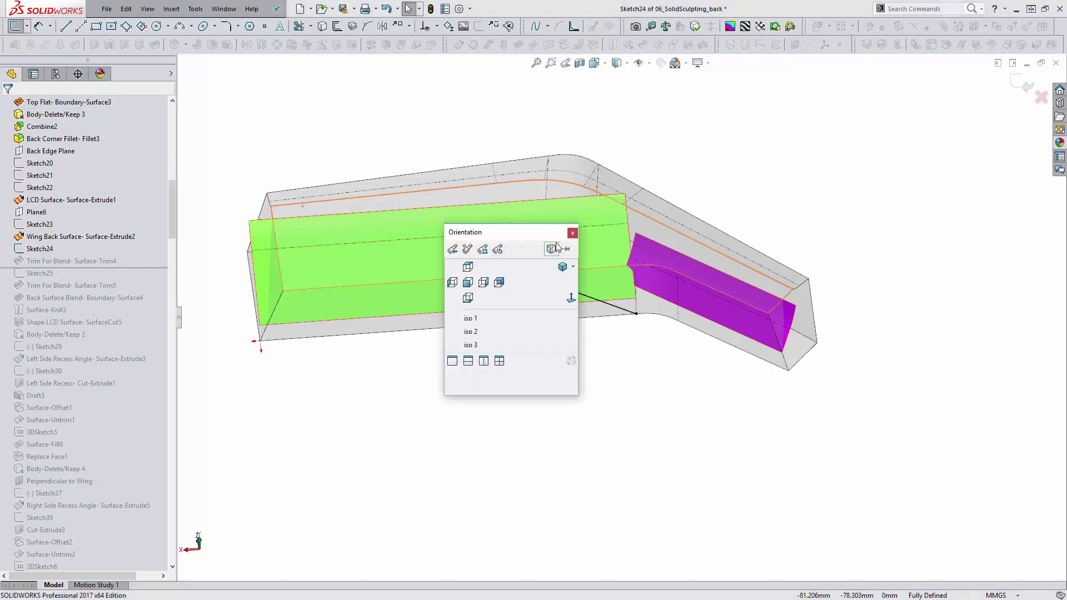
click(572, 299)
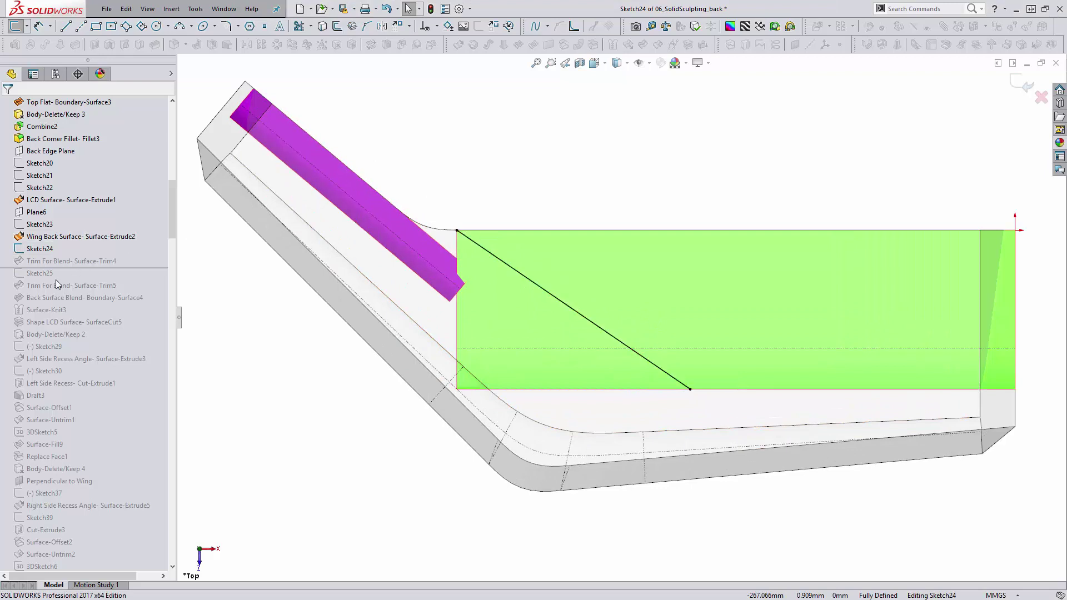
Examine how the trim line's endpoints in Sketch24 relate to the inner and outer corner curves, then exit the sketch
scroll(53, 273, up, 4)
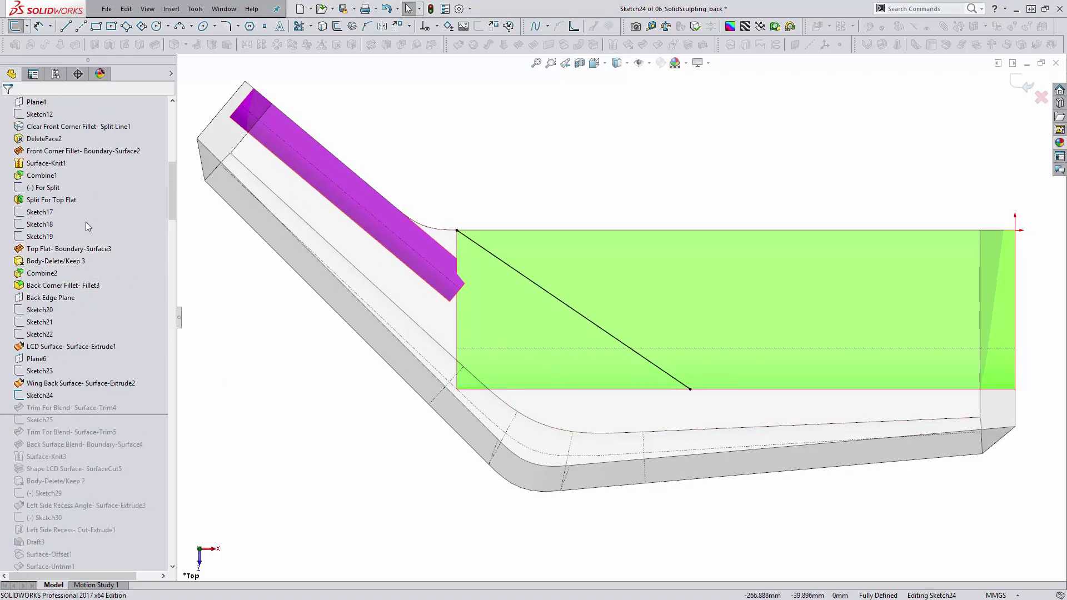
click(39, 236)
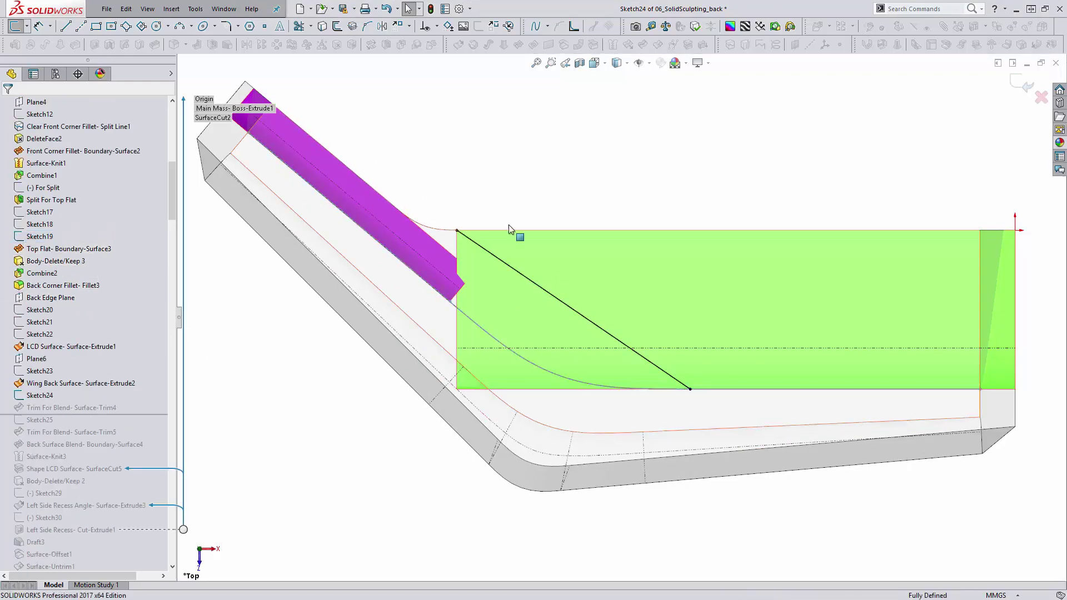
click(462, 229)
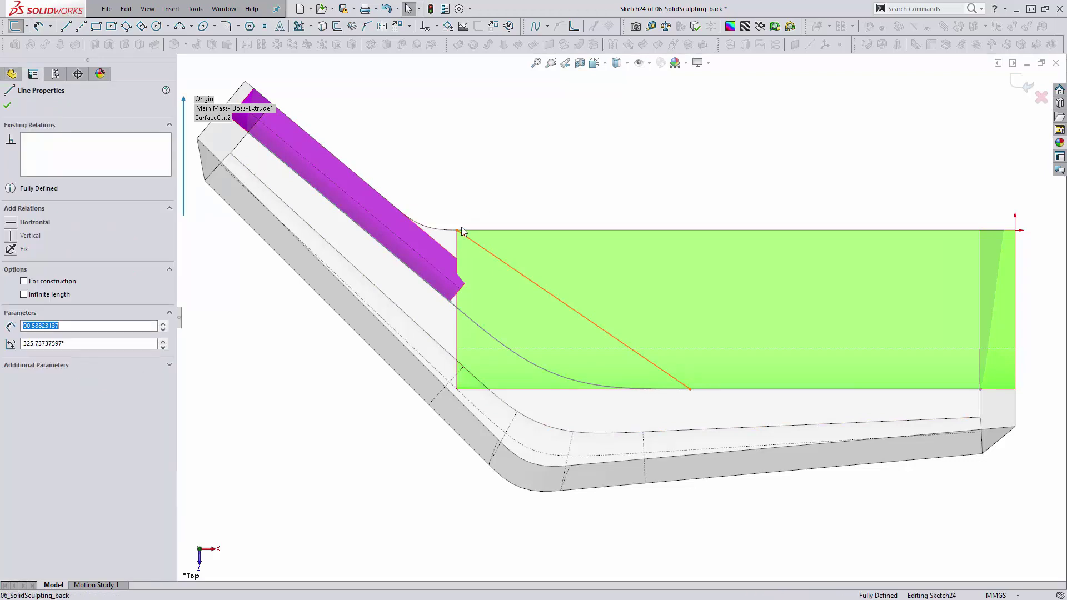
click(434, 183)
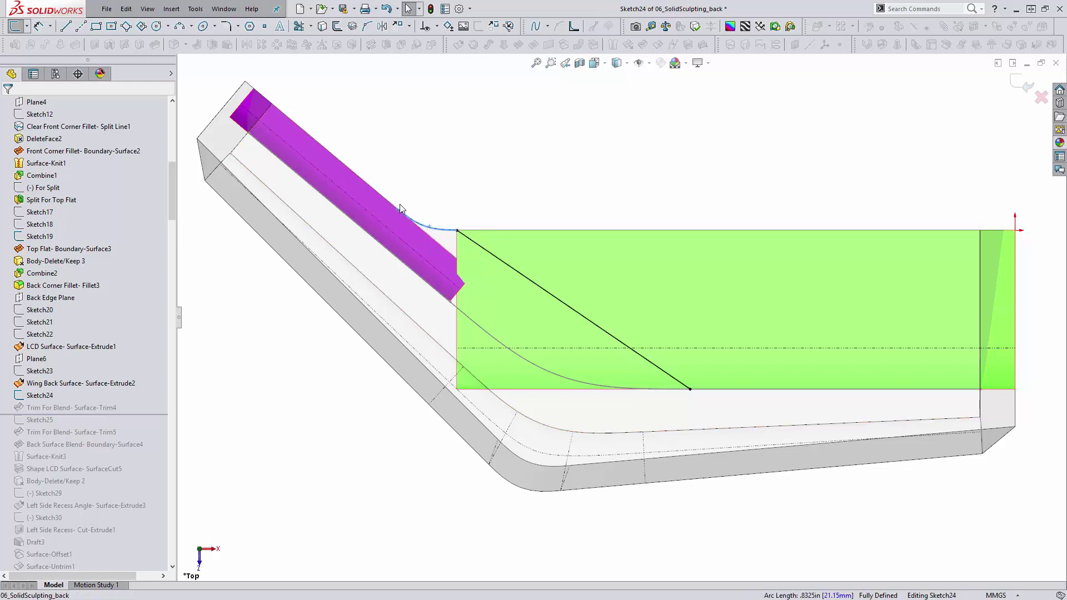
click(510, 351)
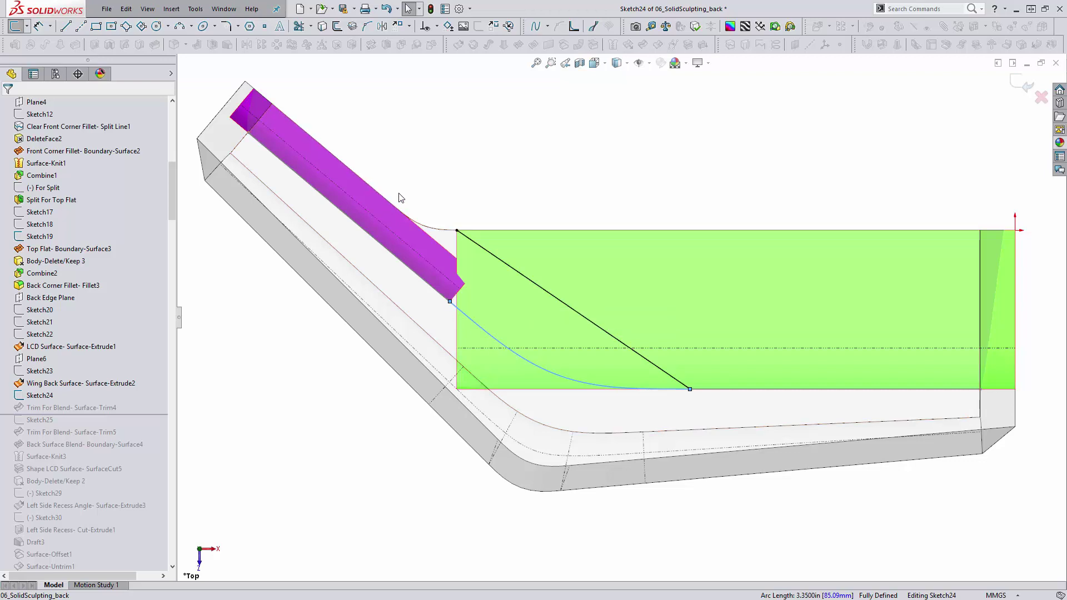
click(429, 192)
key(z)
key(z)
middle_drag(547, 373, 608, 433)
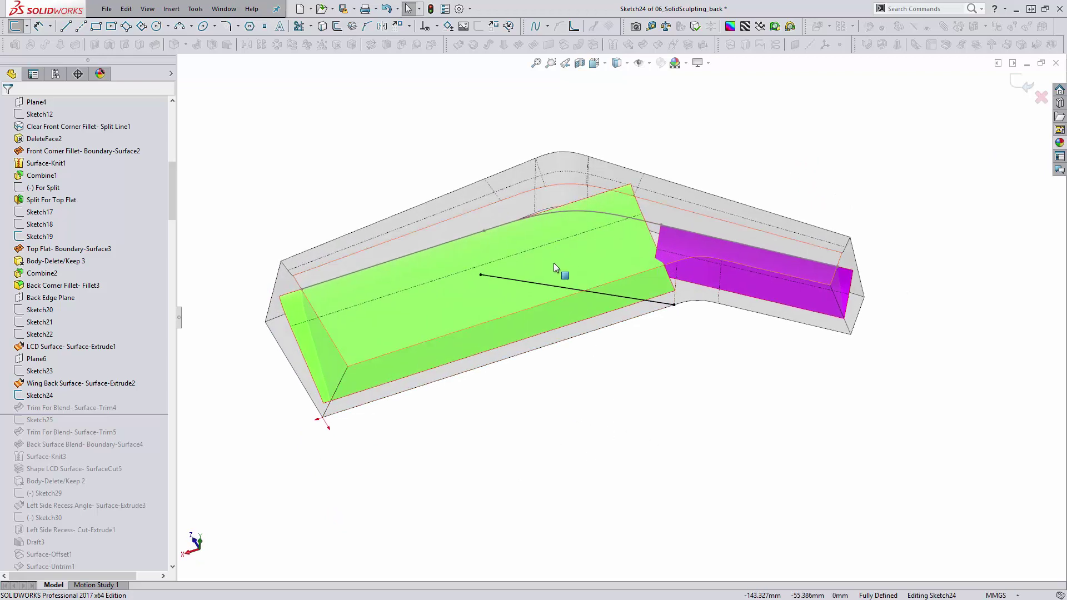
scroll(116, 307, down, 2)
scroll(143, 312, down, 2)
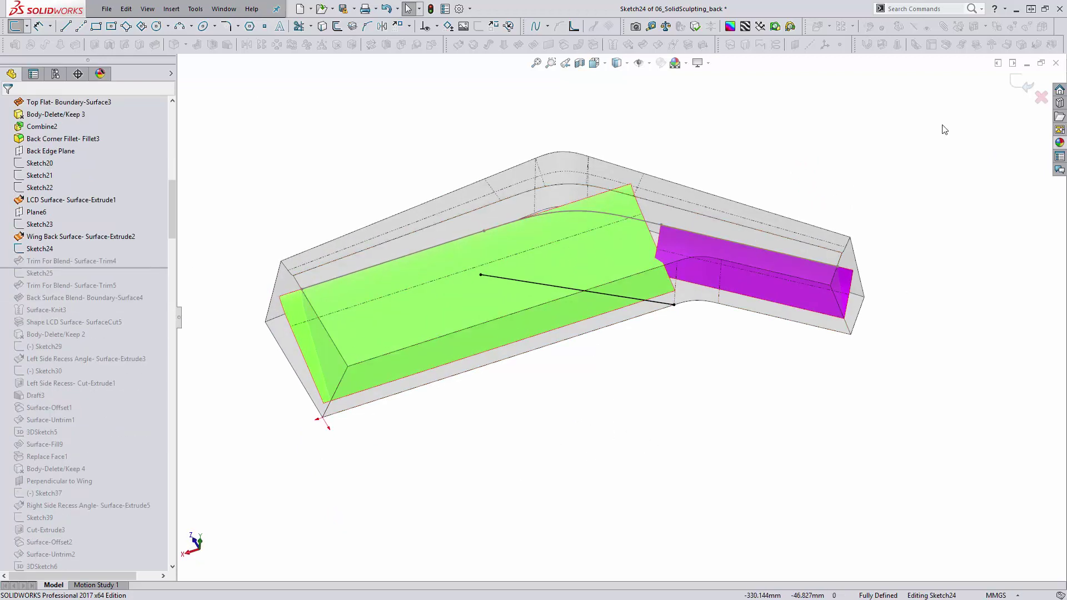
click(1018, 81)
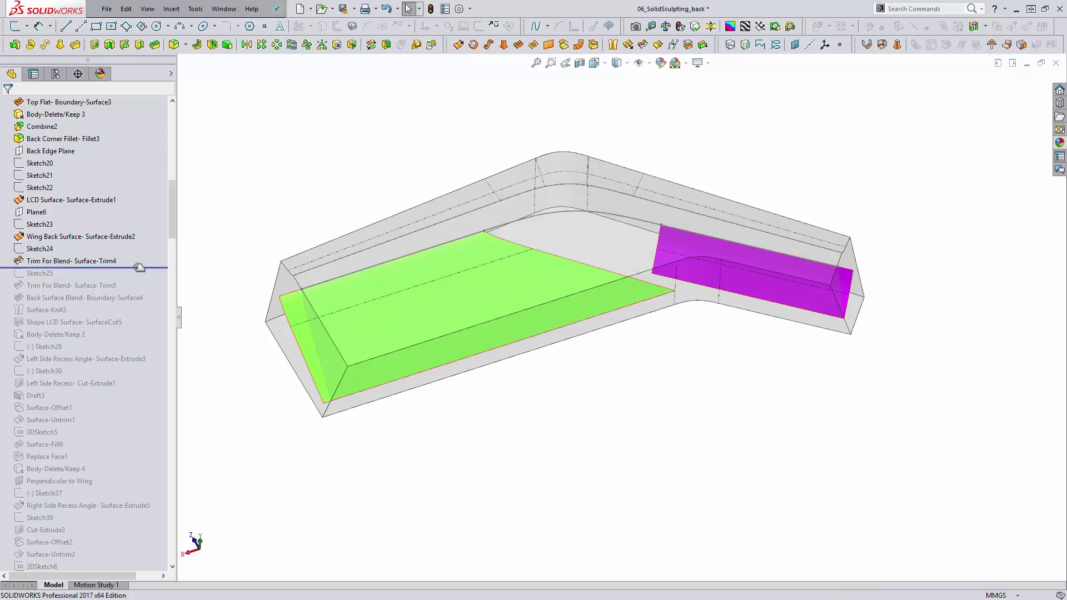
Roll the history forward past Sketch25 and Trim For Blend- Surface-Trim5 to trim the wing surface along the sketch line
drag(140, 268, 139, 278)
click(40, 273)
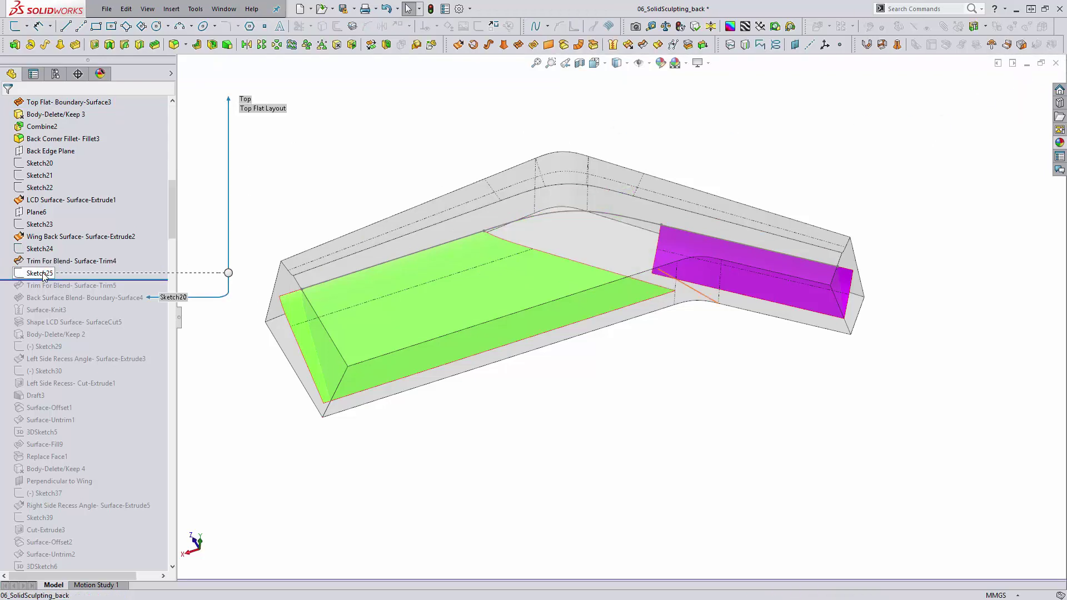
middle_drag(334, 134, 336, 137)
click(334, 144)
scroll(165, 253, down, 1)
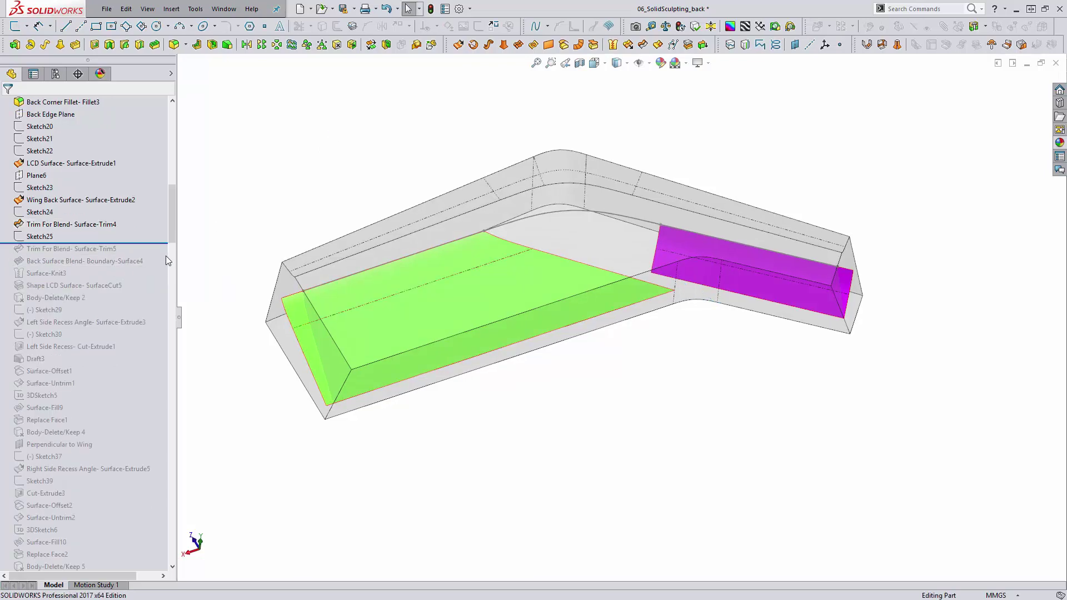
drag(159, 245, 153, 258)
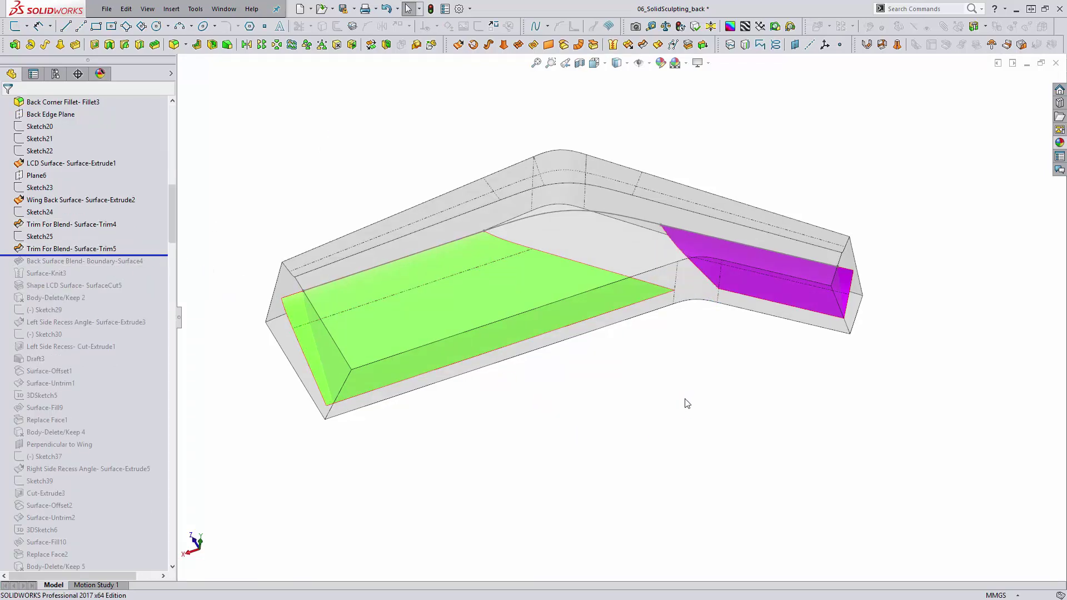
ctrl+middle_drag(663, 389, 637, 394)
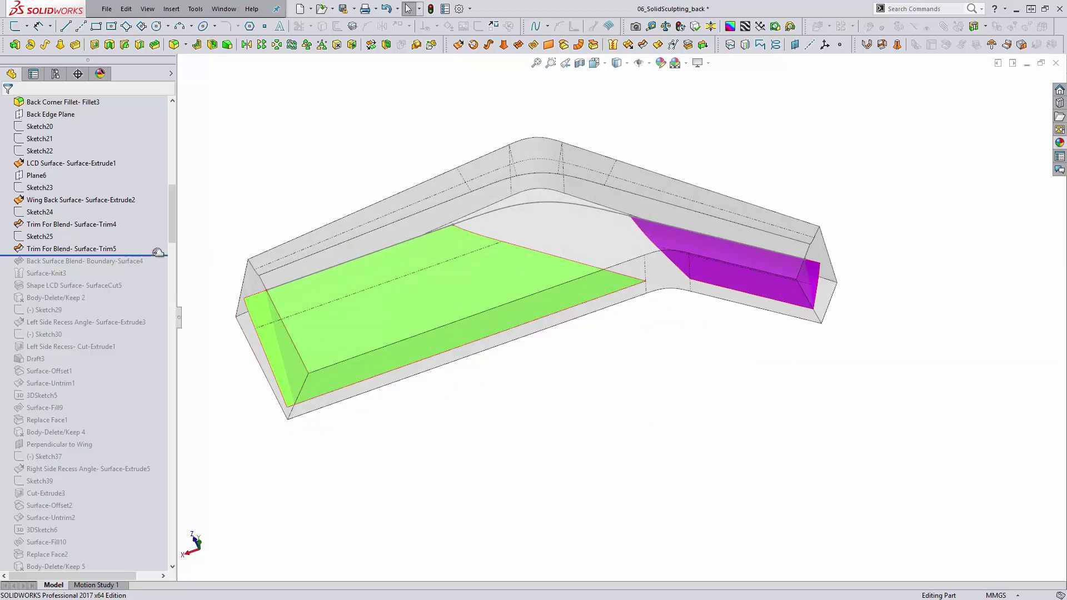
Roll the history forward past Back Surface Blend- Boundary-Surface4 and open that feature's definition
drag(157, 265, 120, 261)
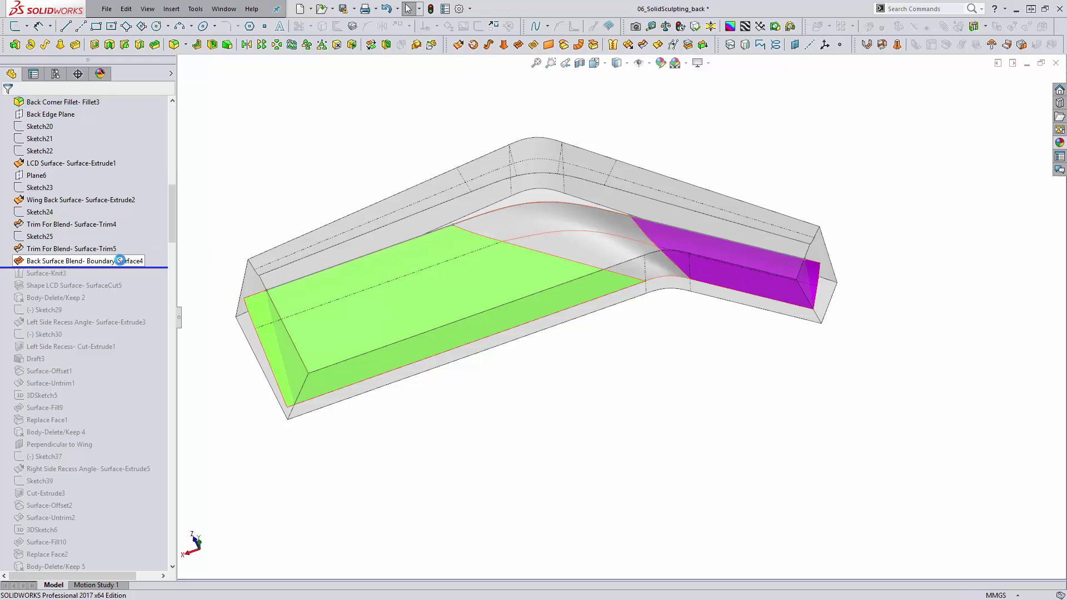
click(120, 261)
click(131, 224)
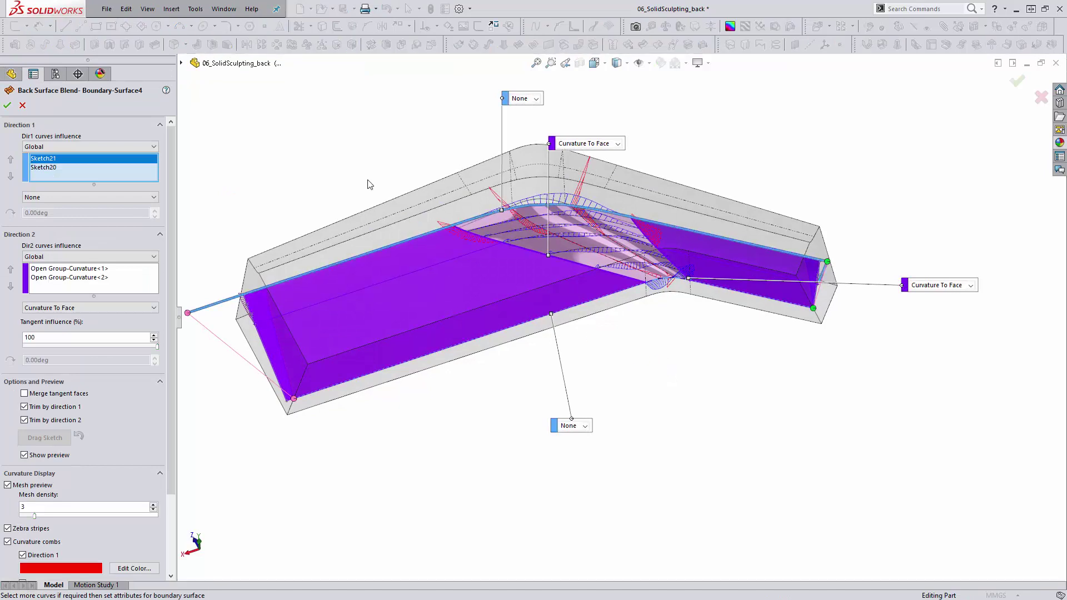
Review the boundary surface's Sketch21 and Sketch20 curves and its two Curvature To Face edge groups, then close the definition without changes
click(77, 158)
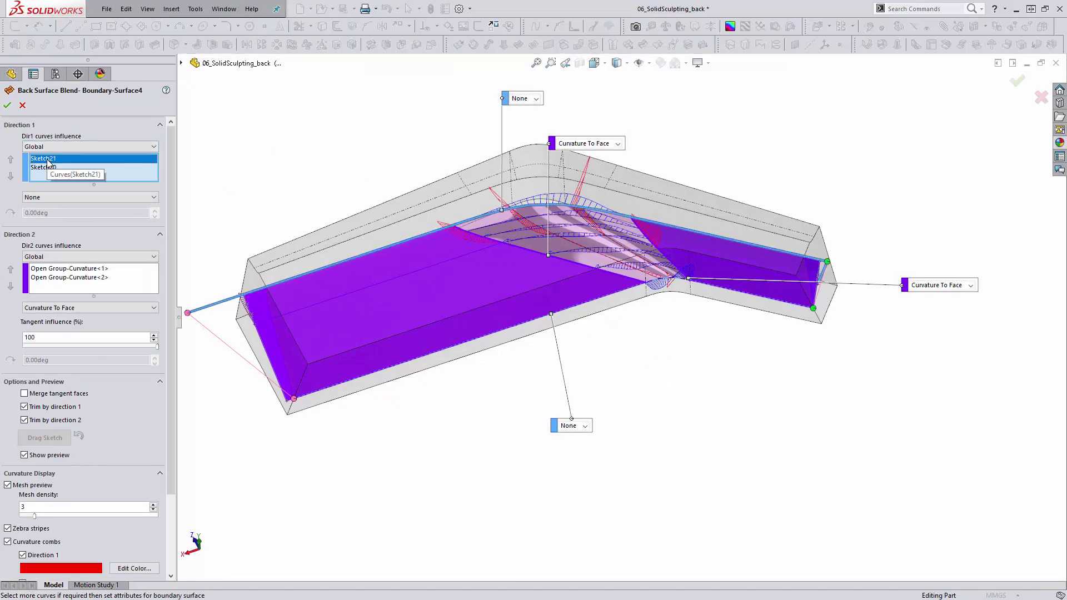
scroll(586, 194, down, 2)
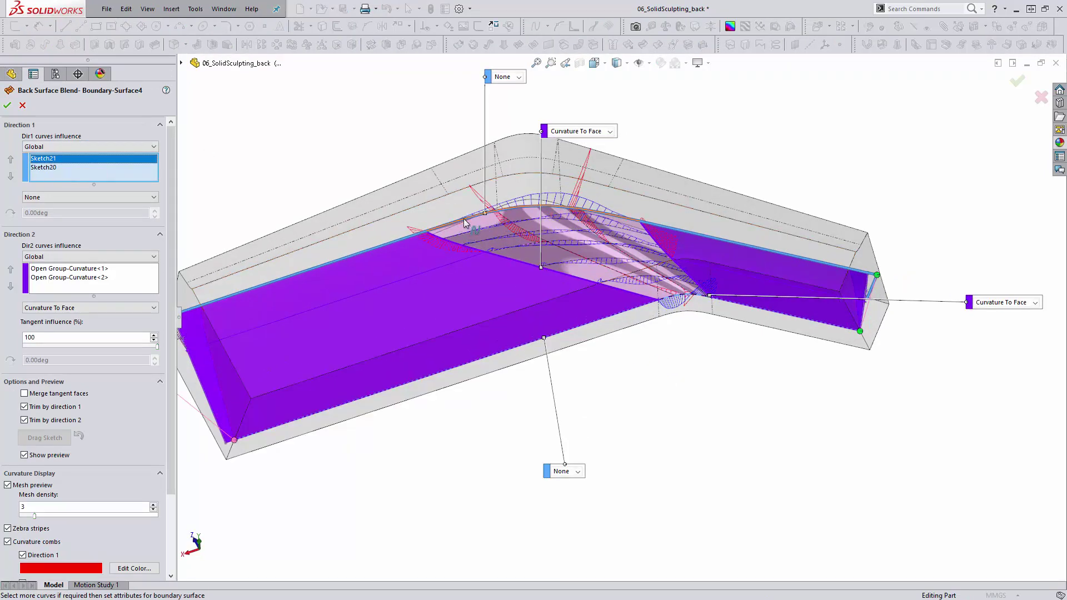
click(73, 167)
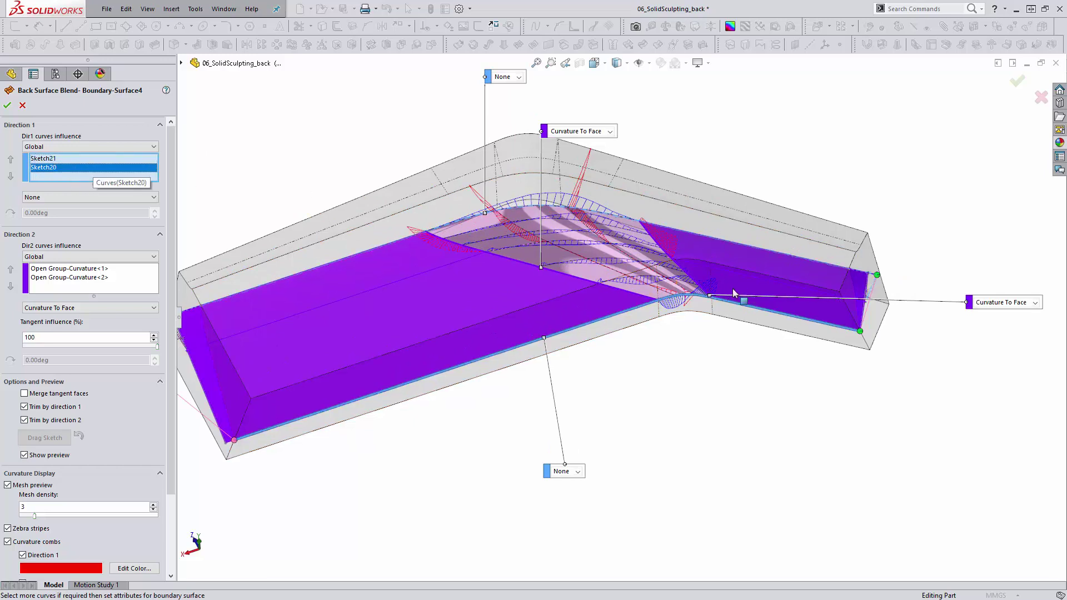
scroll(685, 300, up, 1)
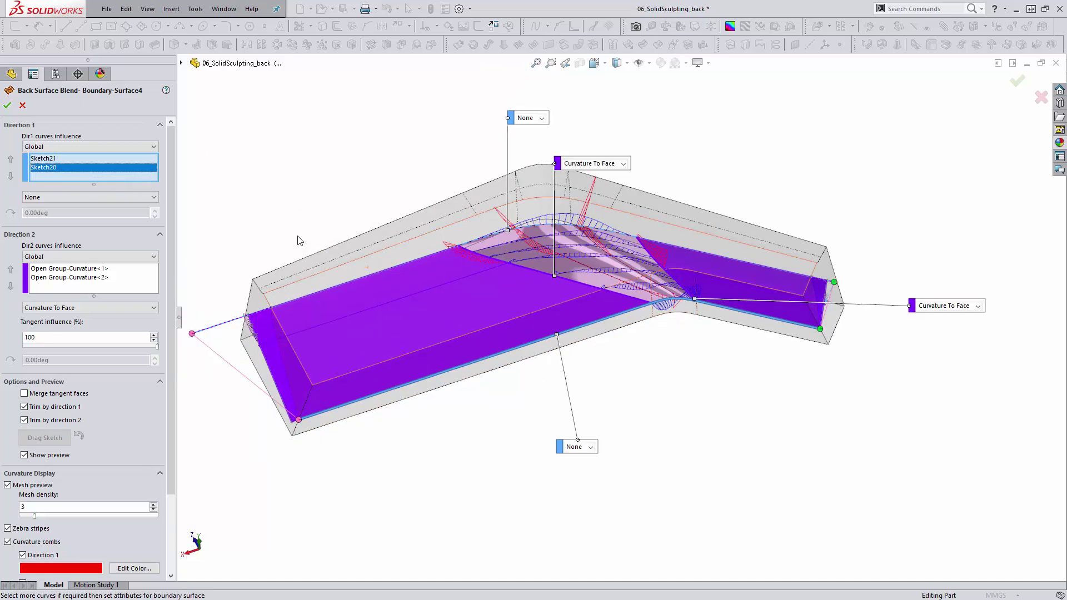
ctrl+middle_drag(378, 282, 372, 272)
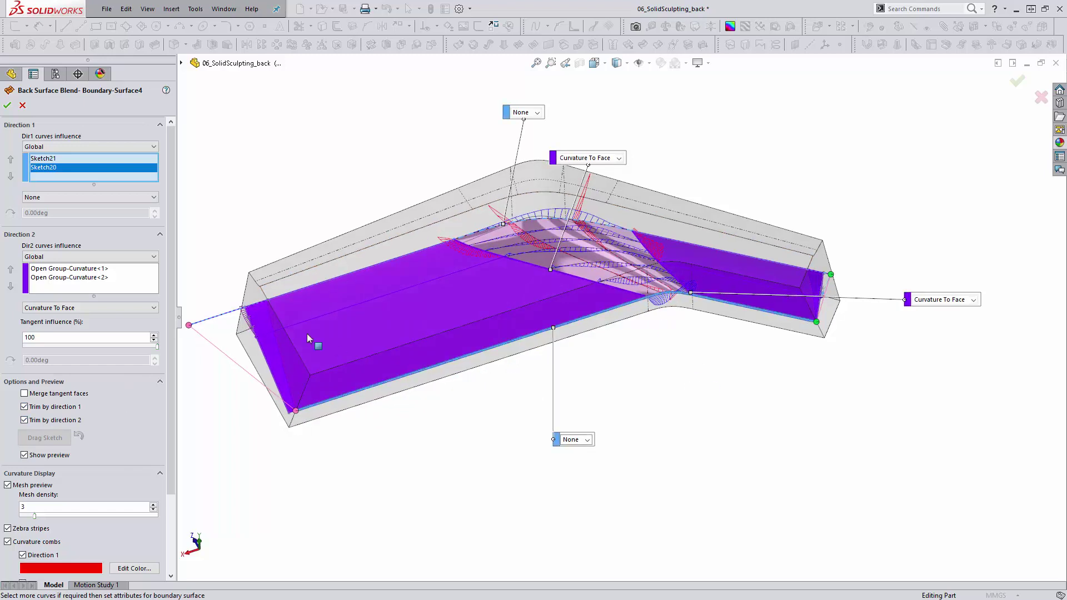
click(118, 272)
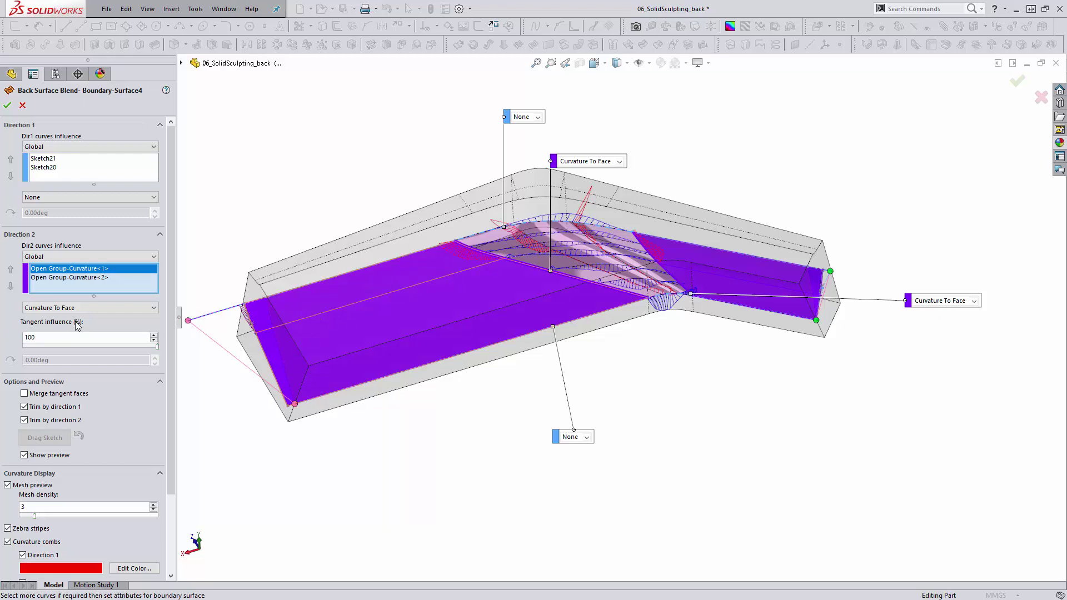
click(54, 278)
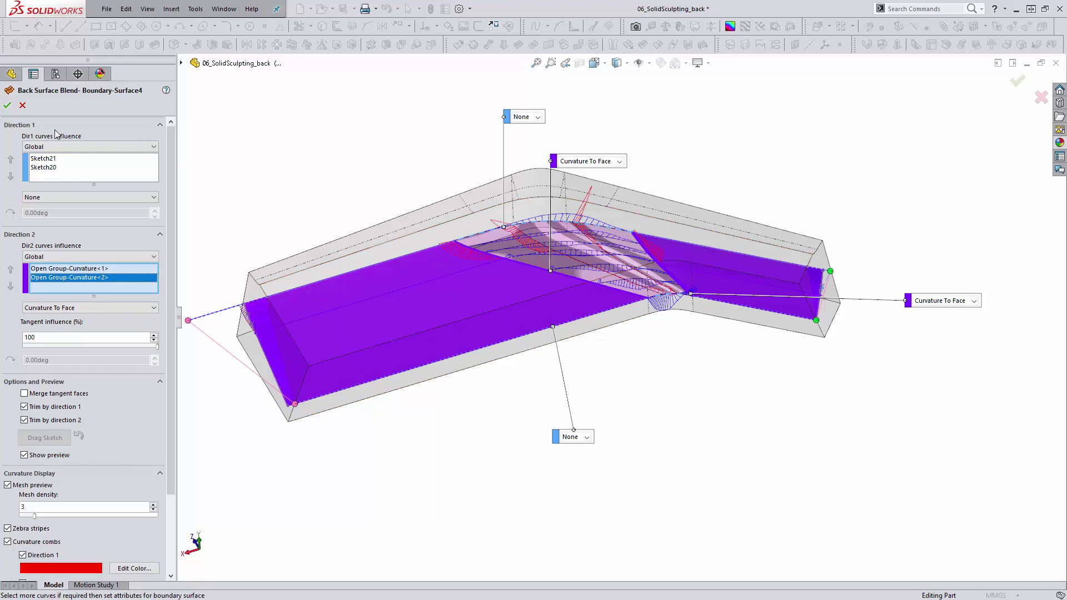
right_click(703, 441)
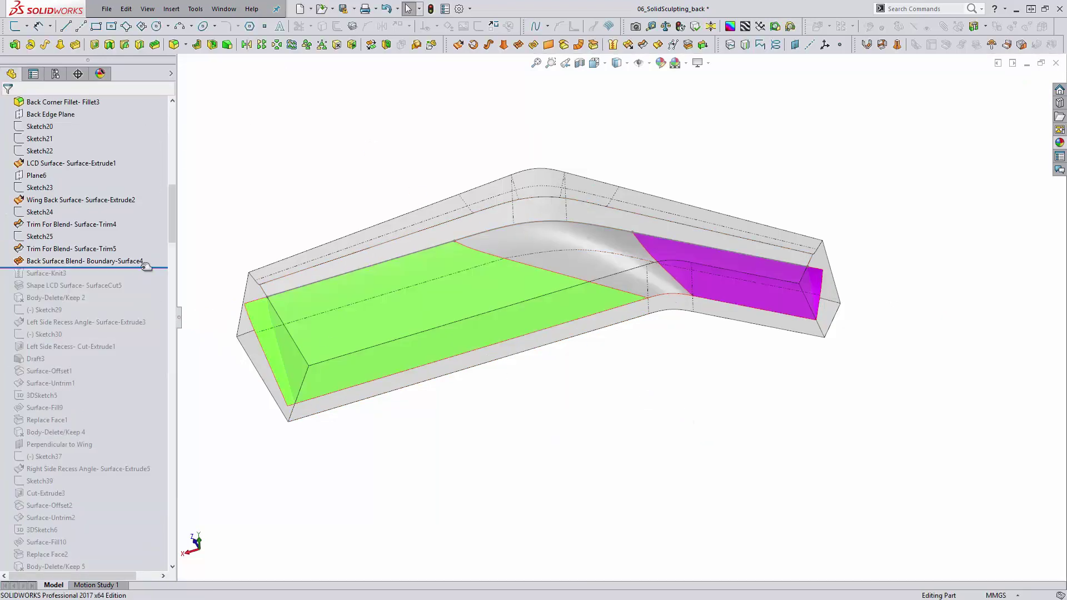
Roll the history forward past Surface-Knit3 and Shape LCD Surface- SurfaceCut5 to cut the solid with the knitted surface
drag(146, 267, 145, 279)
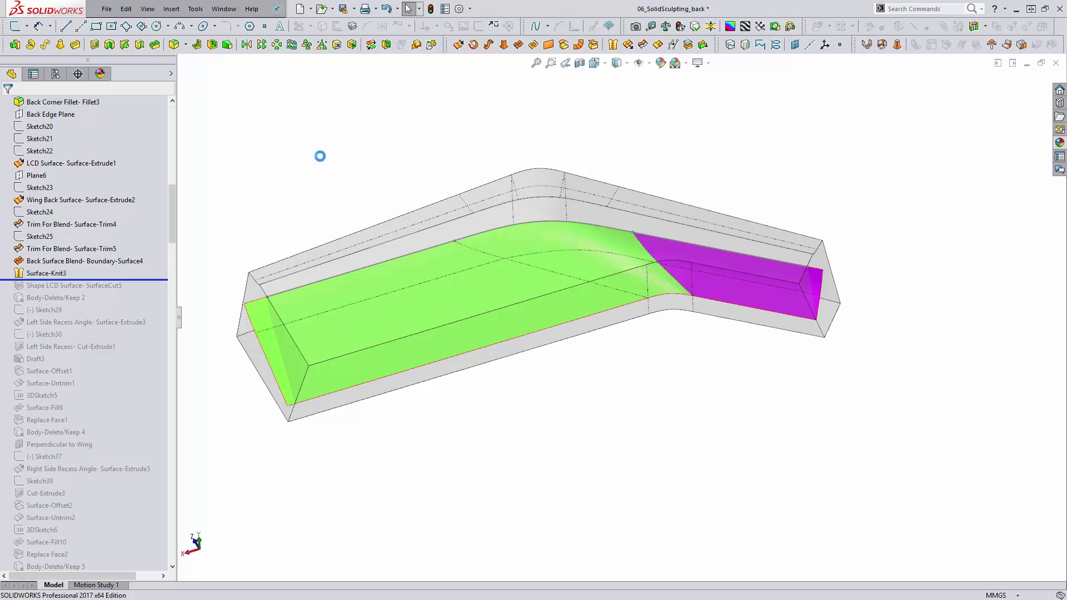
scroll(97, 235, down, 1)
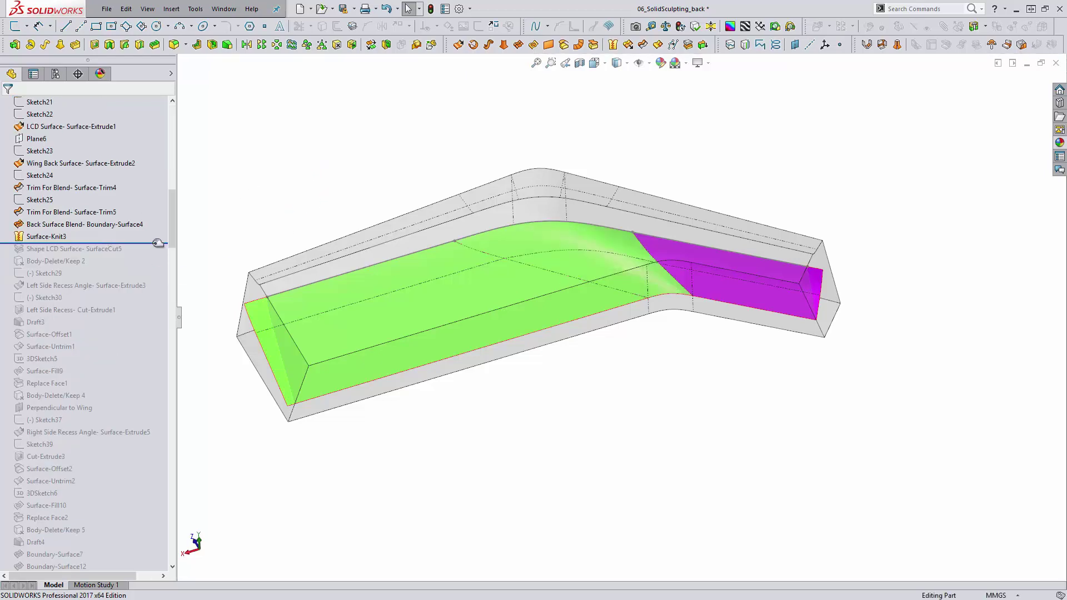
drag(158, 243, 158, 255)
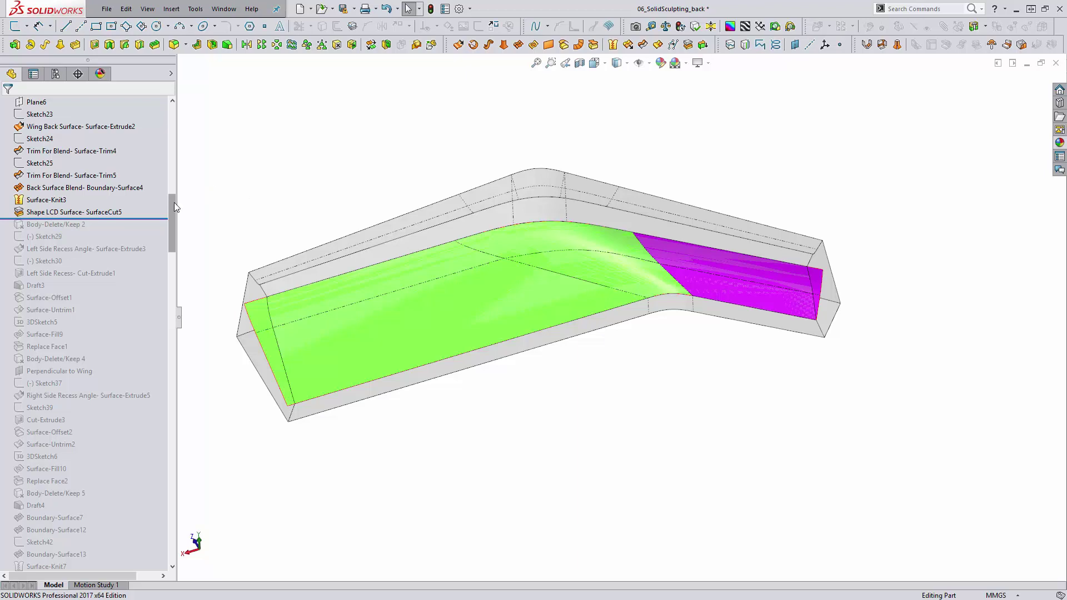
Turn off the transparency of the Shape LCD Surface- SurfaceCut5 solid body and hide the Surface-Knit3 surface body
drag(174, 207, 175, 109)
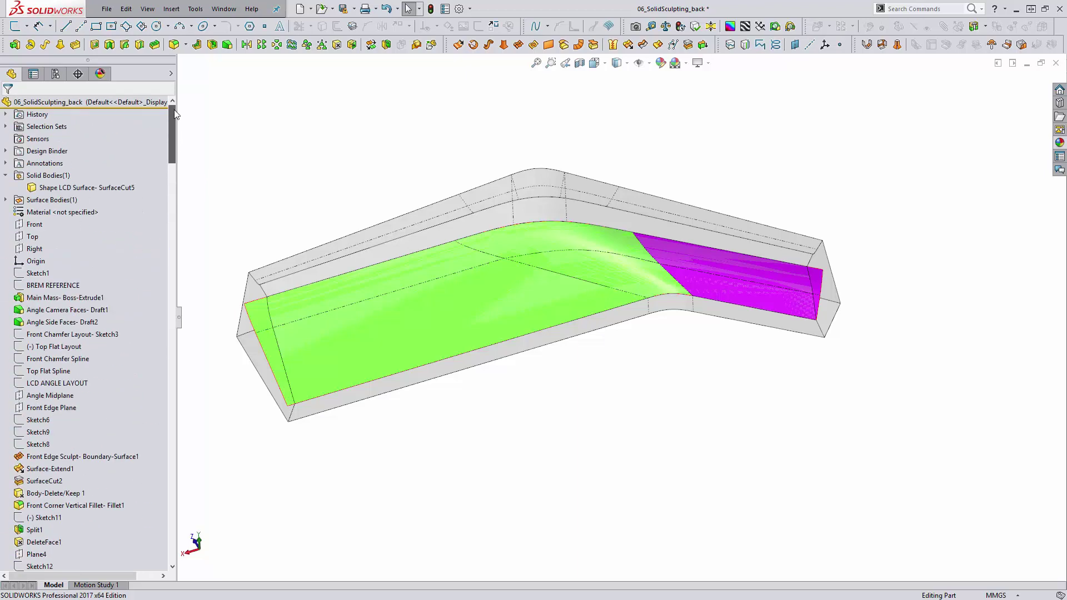
right_click(52, 188)
click(129, 288)
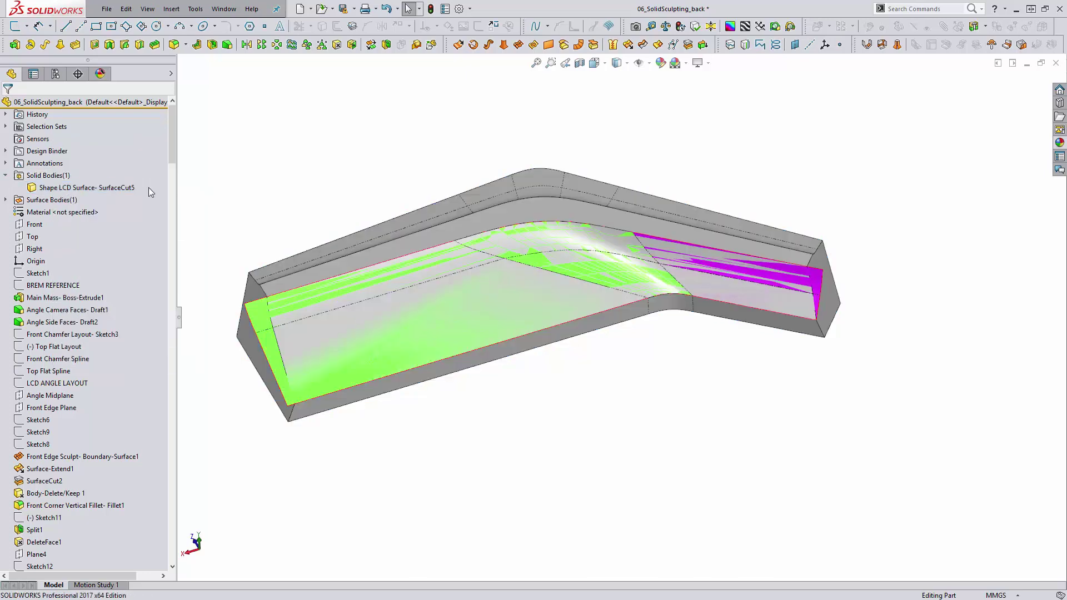
click(6, 200)
right_click(56, 212)
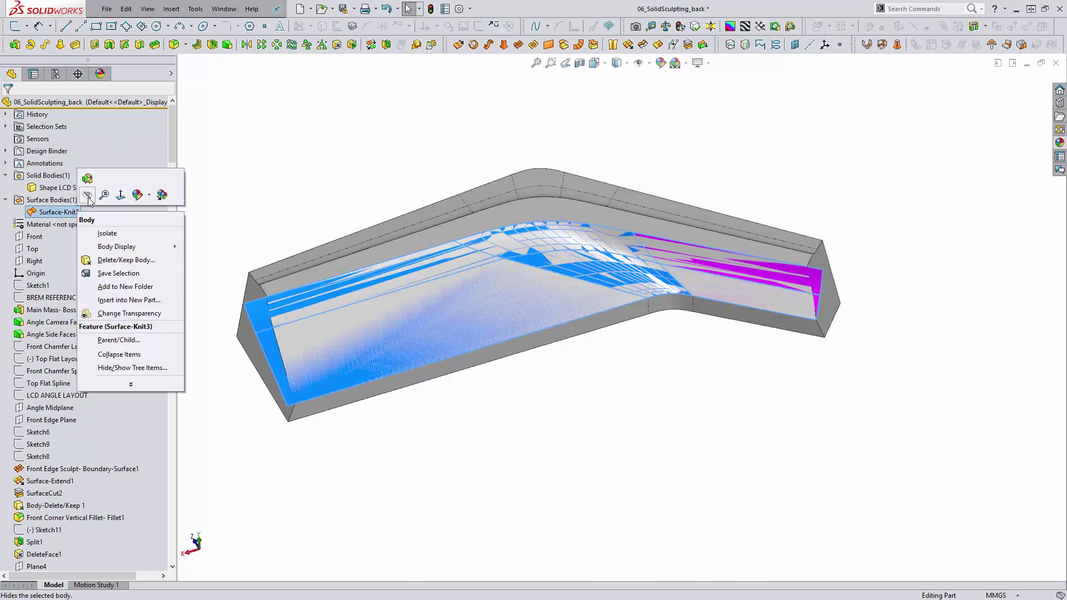
key(Escape)
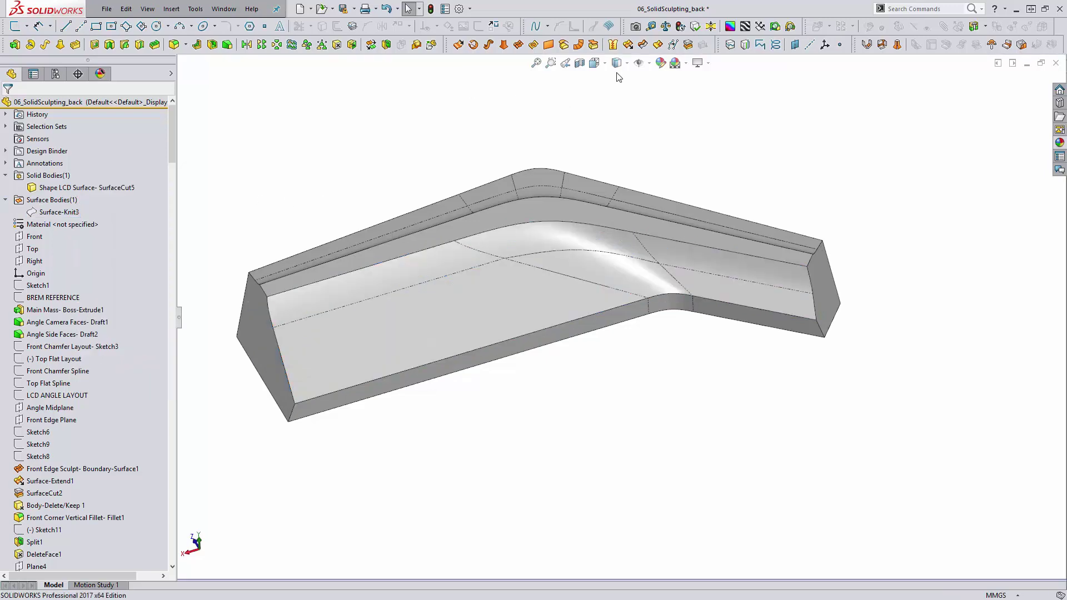
Switch the display to shaded without edges and examine the sculpted back's blended LCD and wing faces from several angles
click(617, 63)
click(618, 92)
mouse_move(719, 169)
middle_down()
mouse_move(719, 201)
mouse_move(700, 160)
mouse_move(717, 100)
mouse_move(731, 126)
mouse_move(721, 144)
middle_up()
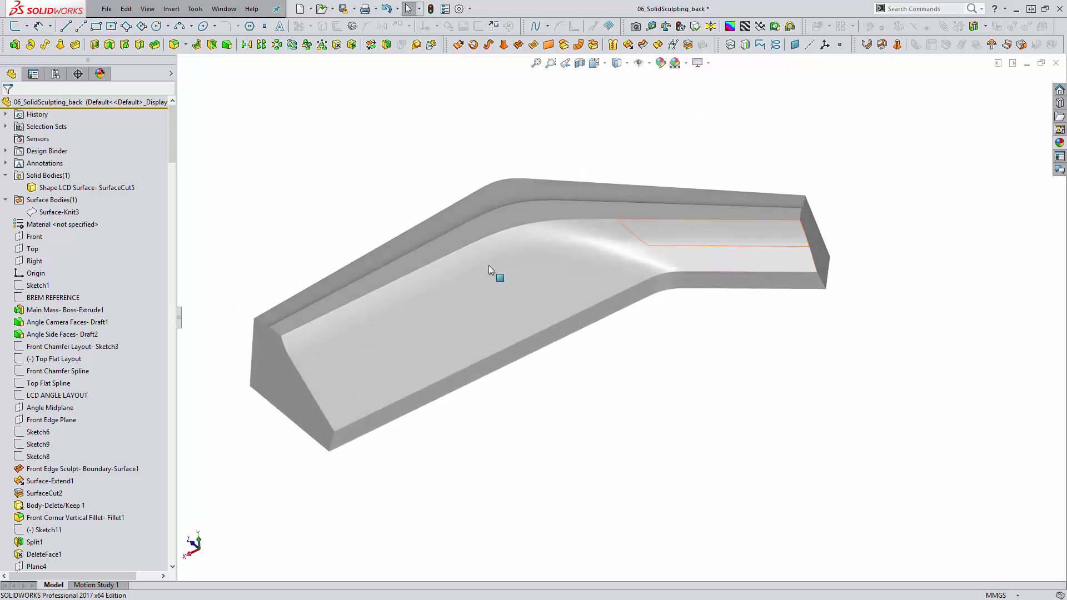
middle_drag(539, 298, 512, 325)
middle_drag(317, 317, 324, 311)
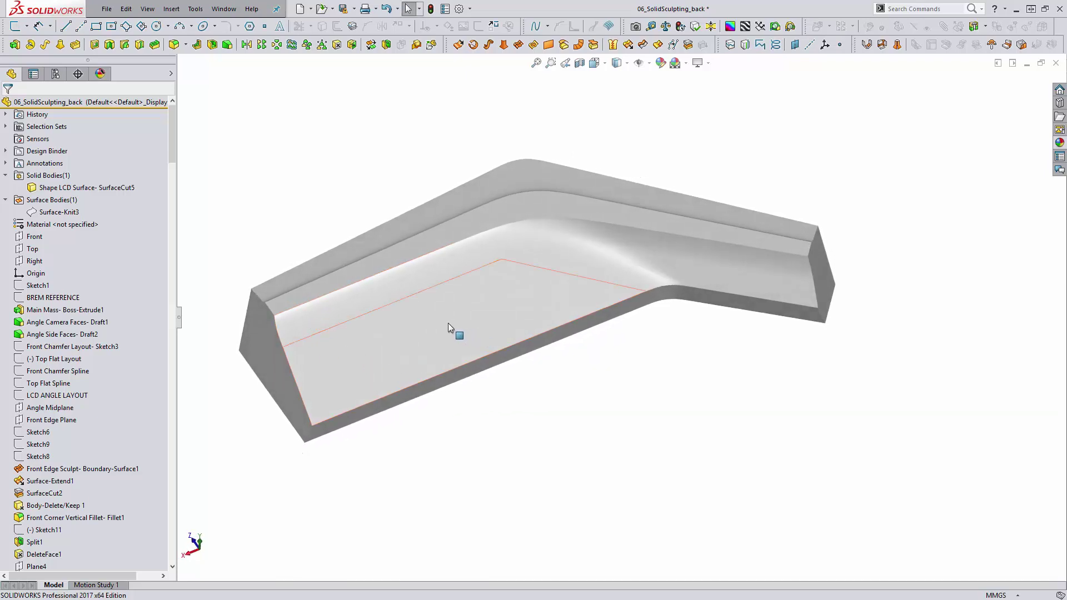
middle_drag(466, 332, 467, 340)
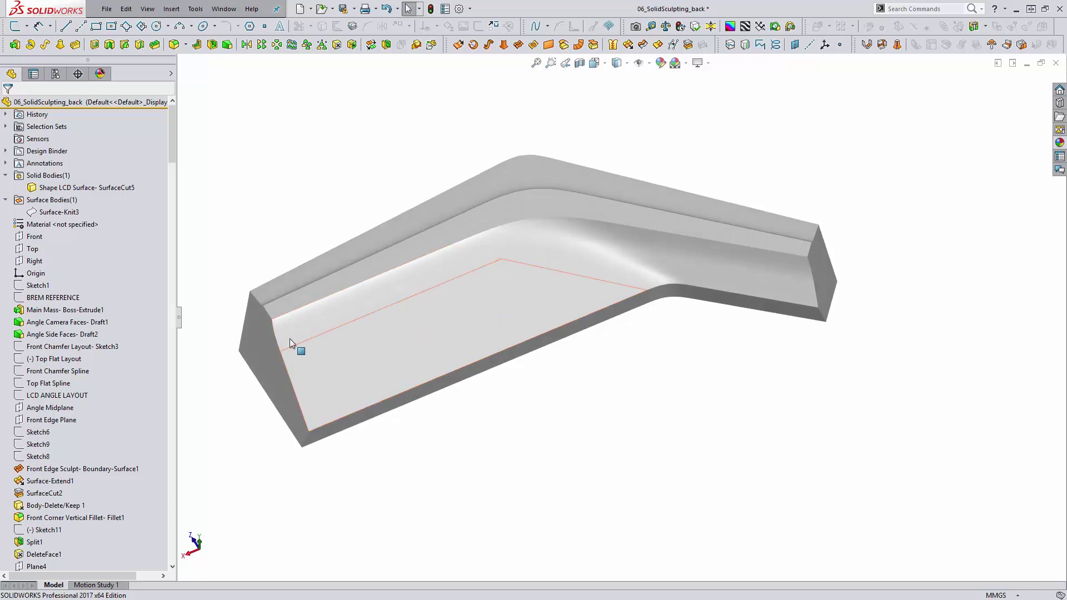
middle_drag(292, 285, 381, 293)
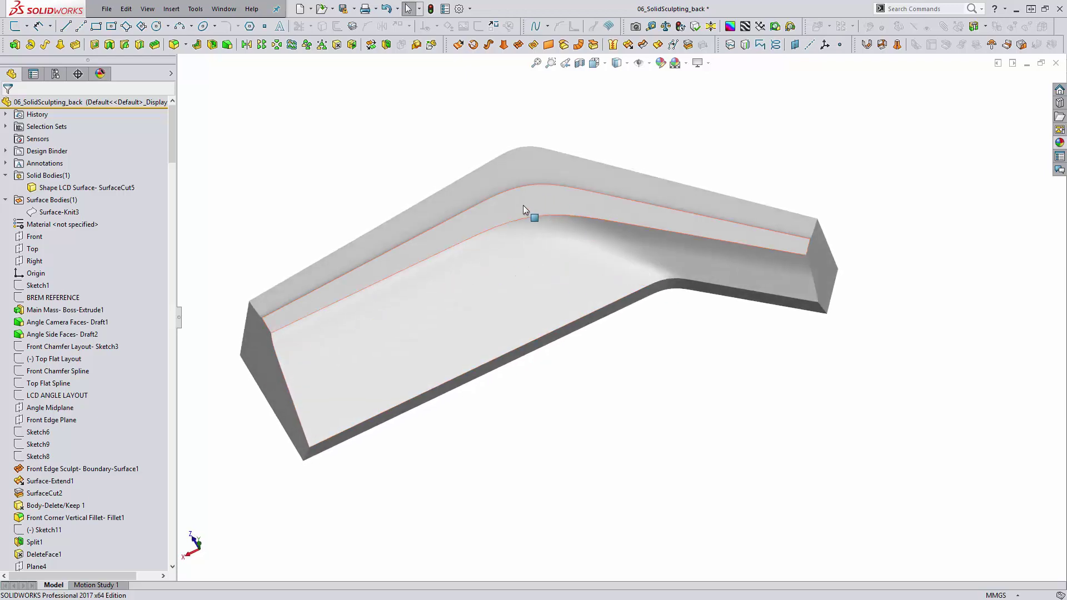